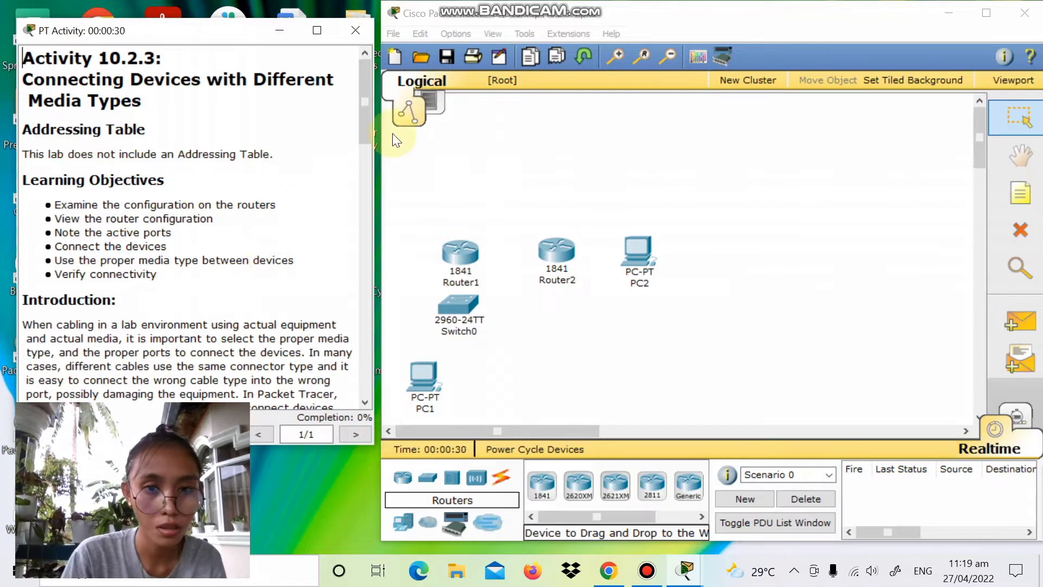
Read the Task 1 instructions and open Router1's configuration settings.
drag(368, 126, 374, 214)
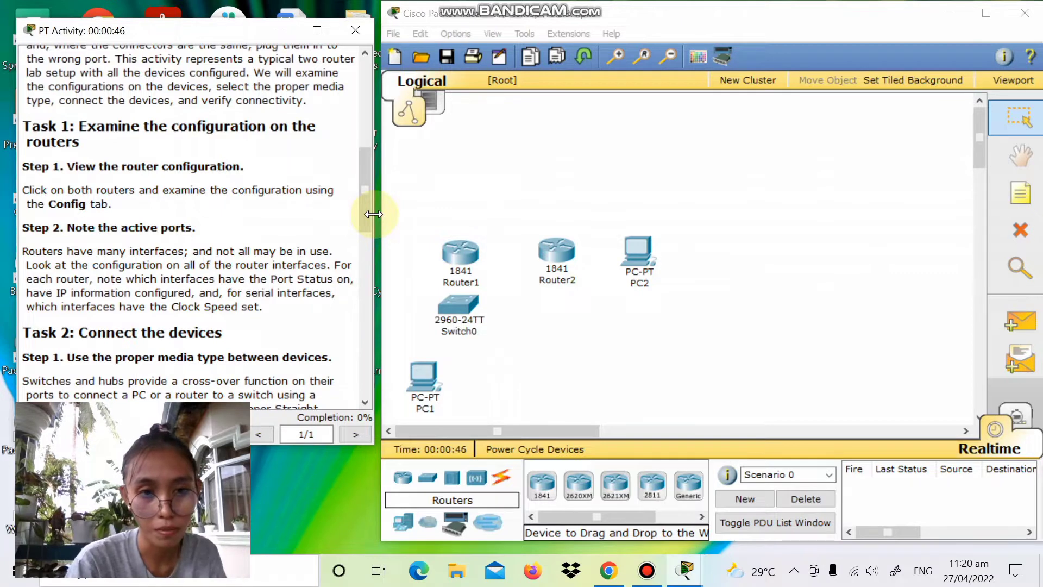
scroll(367, 218, down, 1)
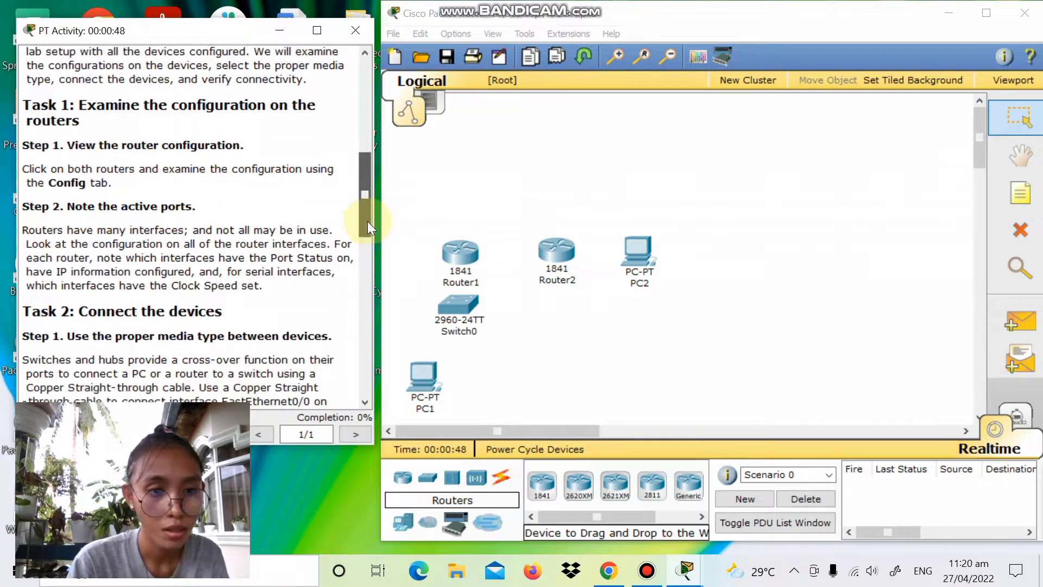
scroll(367, 225, down, 1)
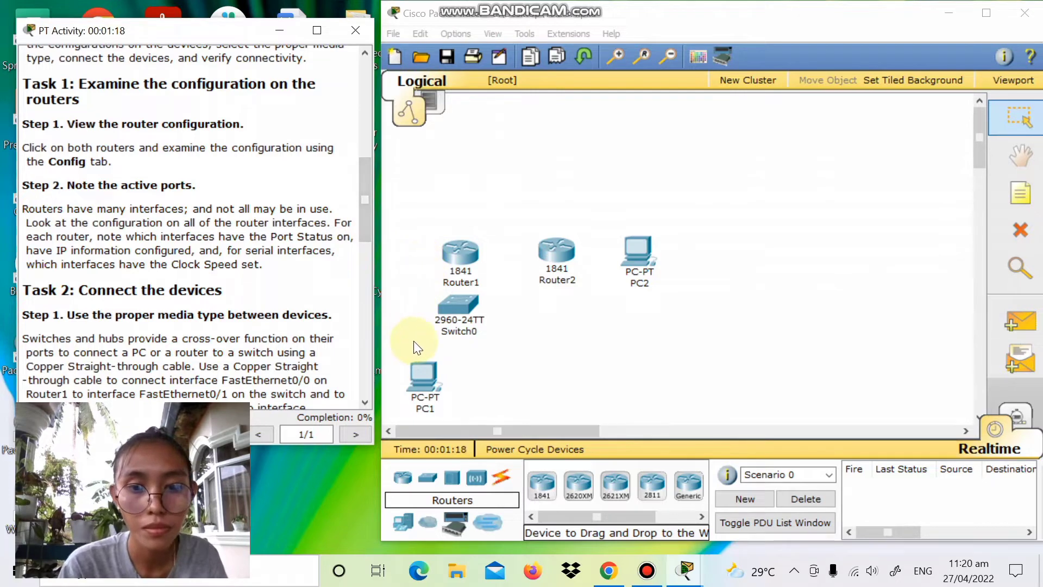
click(457, 253)
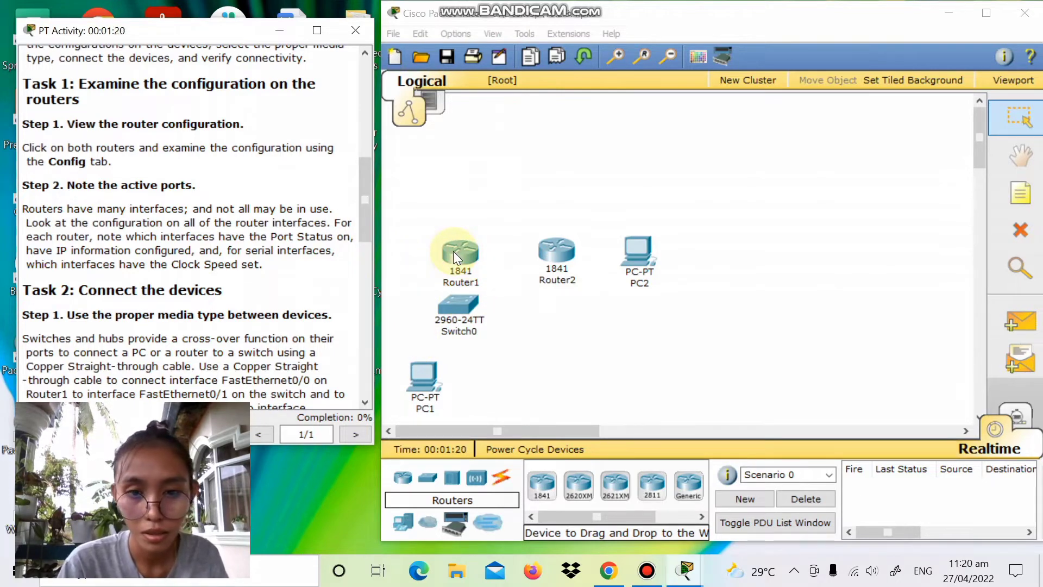
click(456, 257)
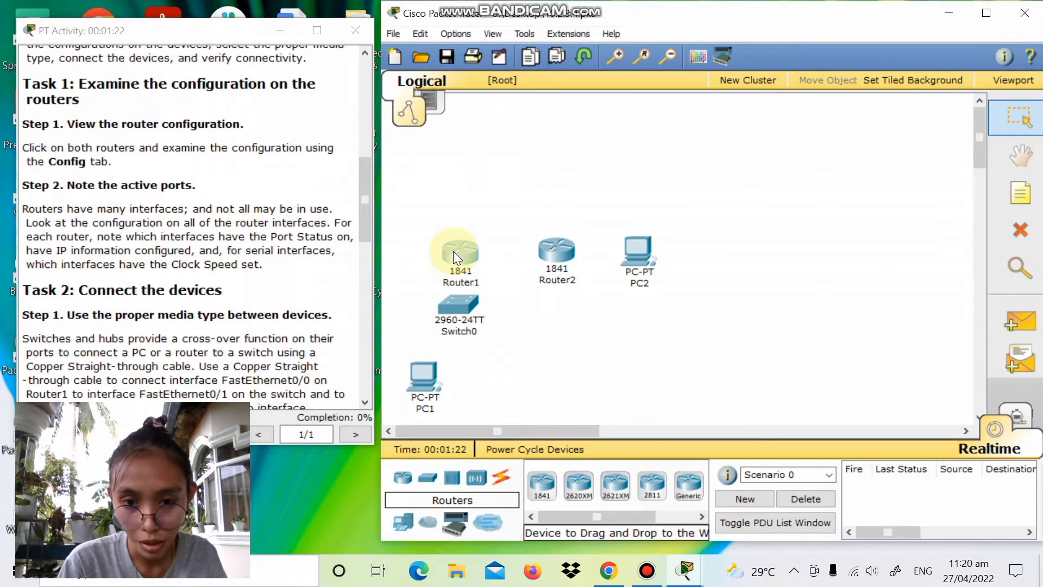
click(457, 256)
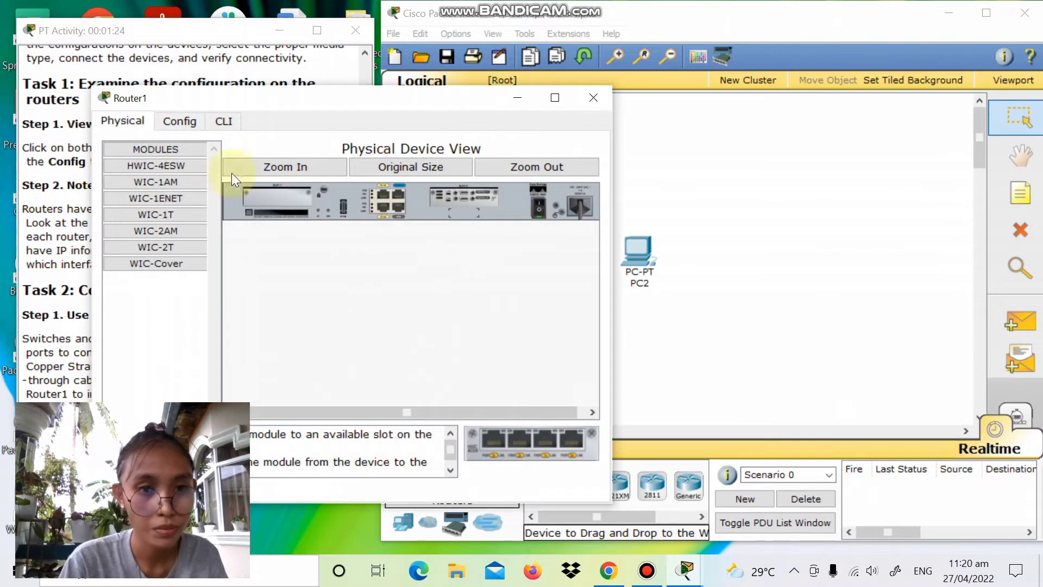
click(181, 122)
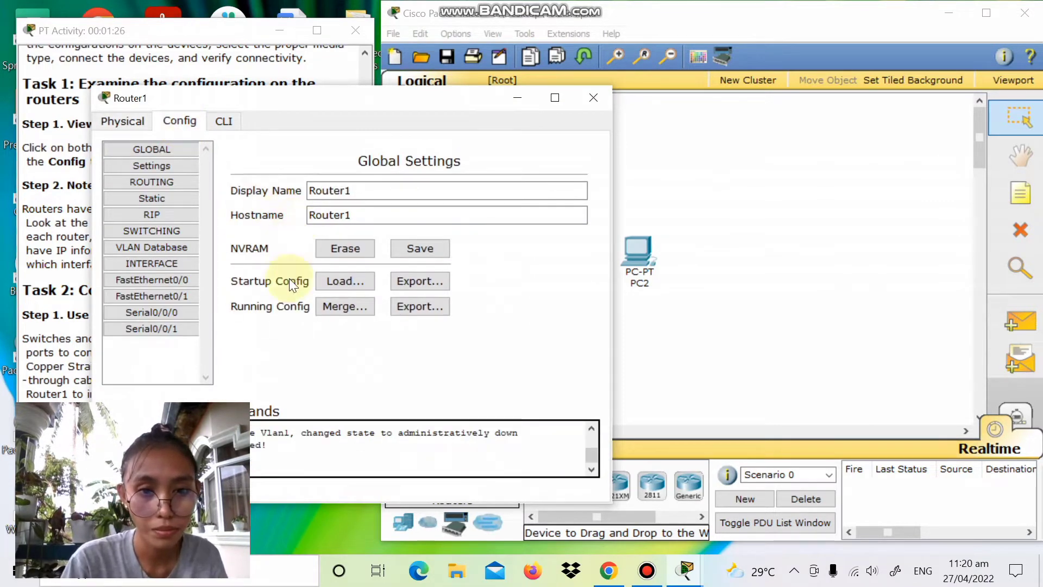
Examine the port status, IP settings and clock rate of Router1's FastEthernet0/0, FastEthernet0/1, Serial0/0/0 and Serial0/0/1 interfaces, and close its window.
click(190, 164)
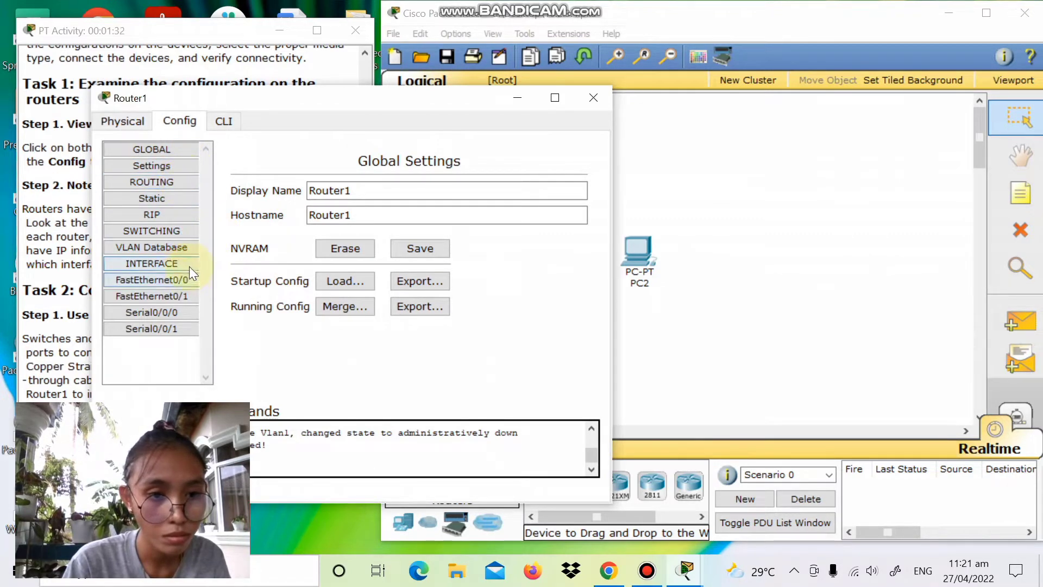
click(175, 262)
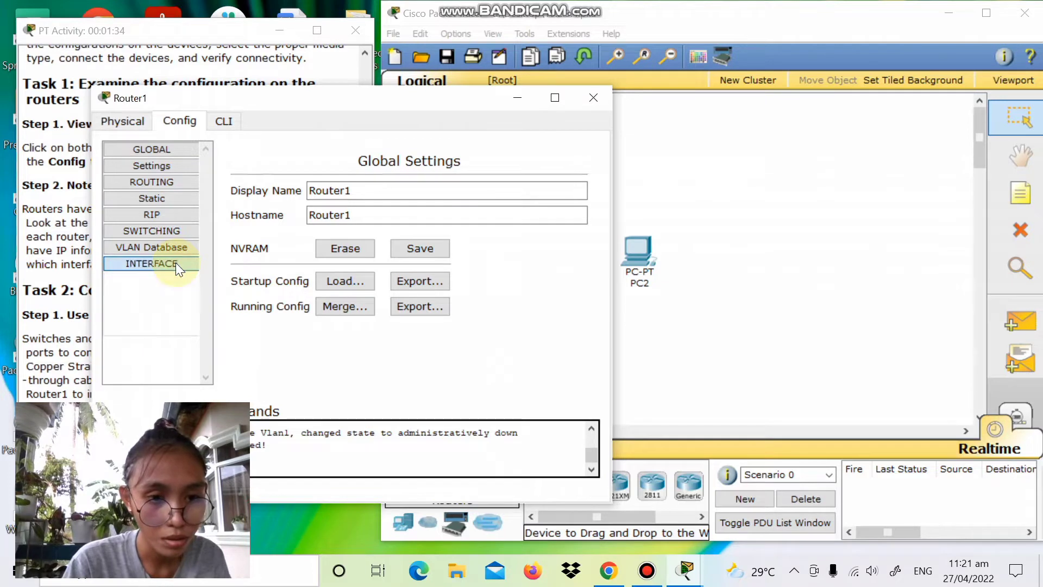
click(175, 262)
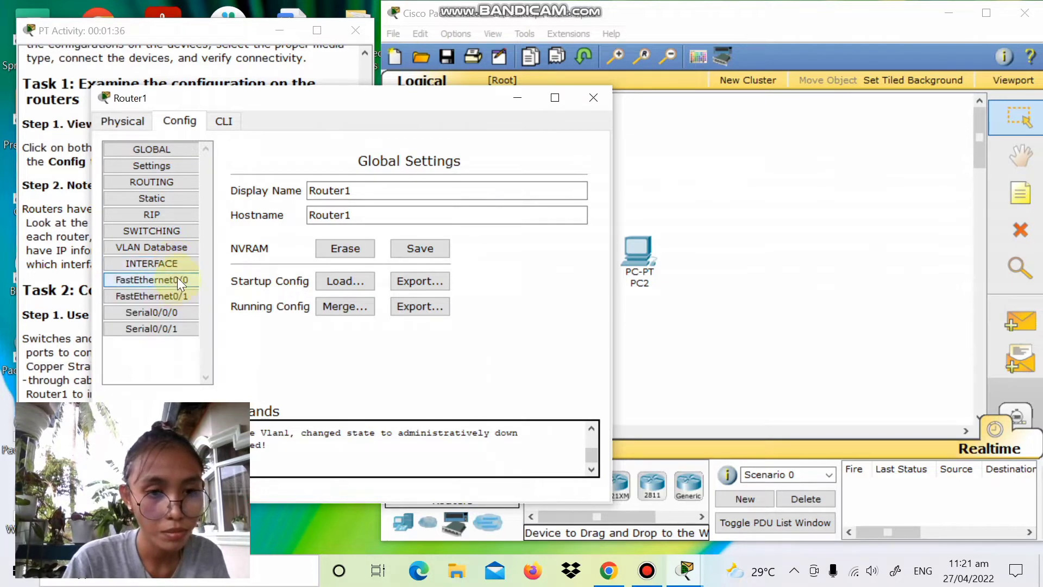
click(178, 277)
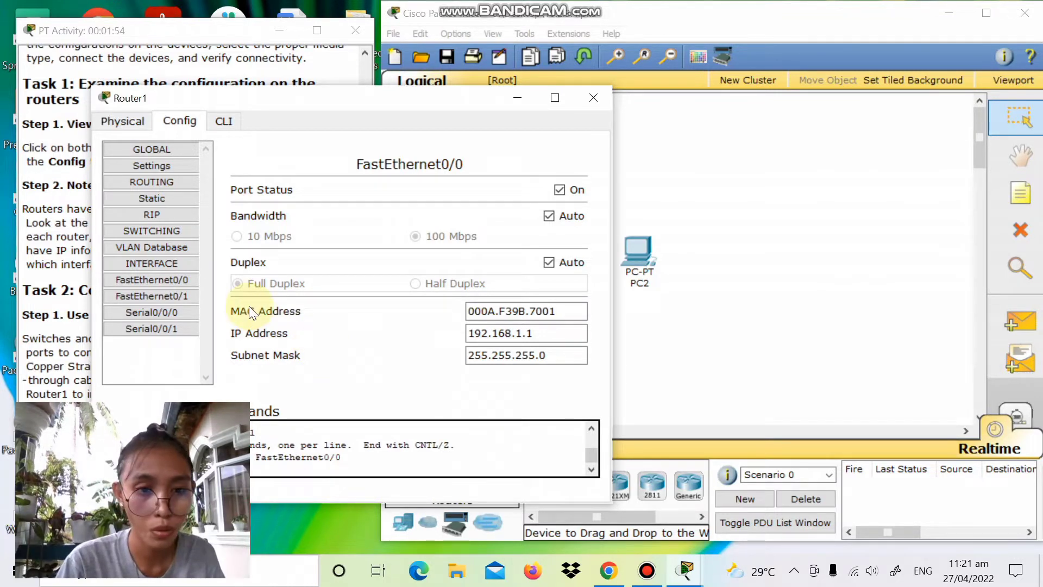
click(190, 279)
click(192, 293)
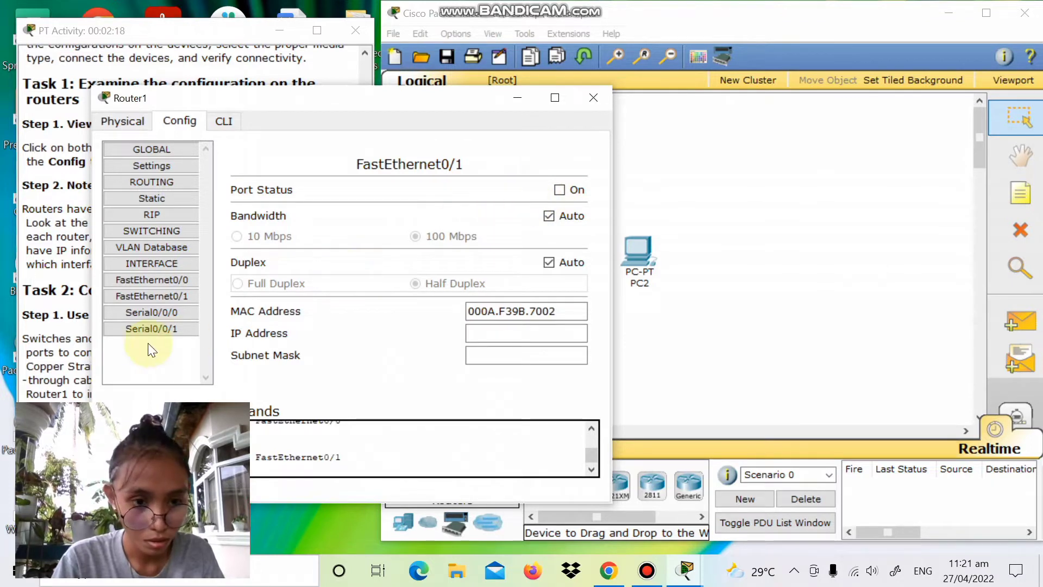
click(149, 316)
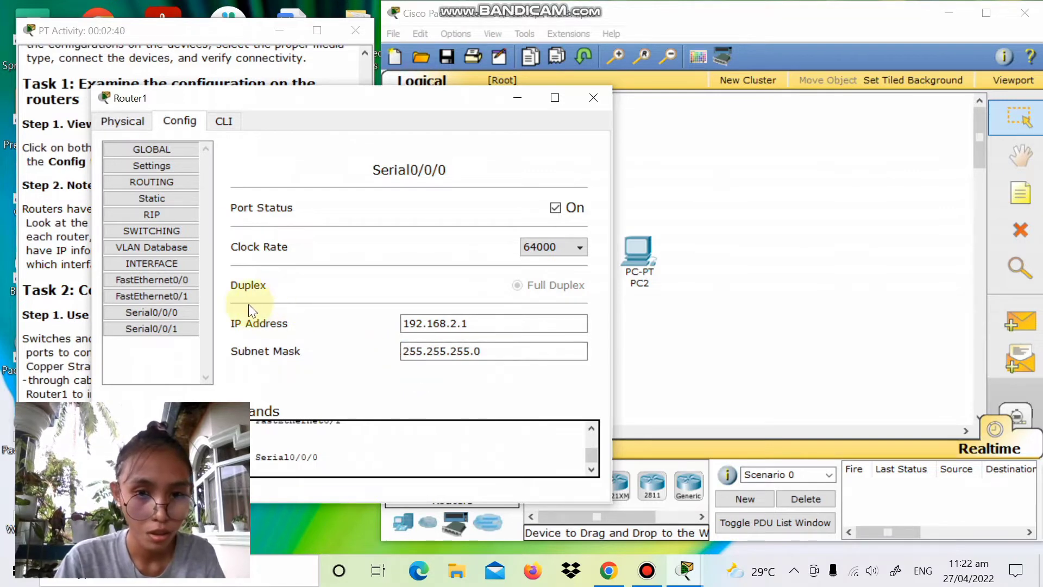
click(168, 328)
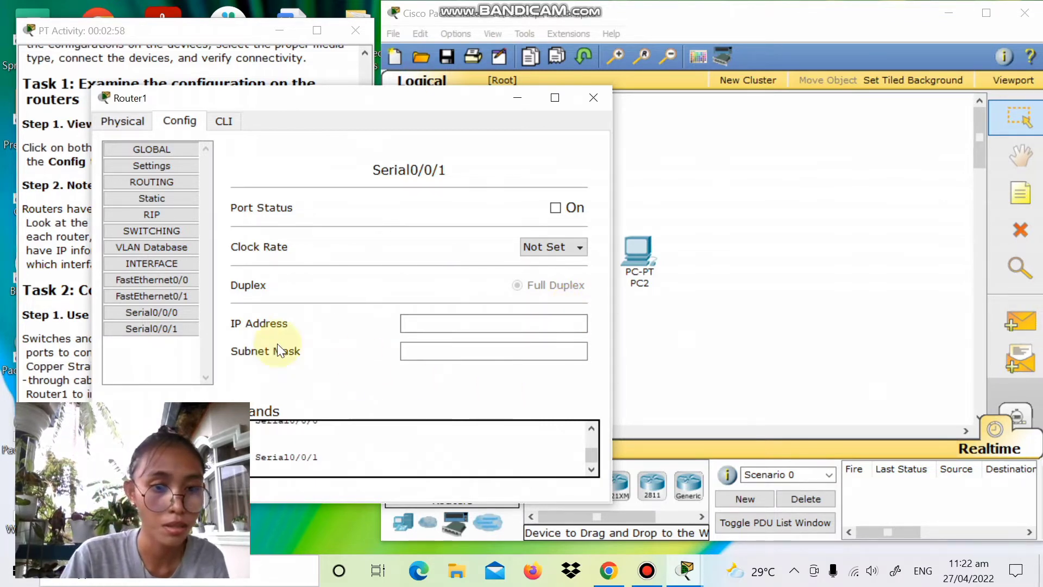
click(591, 99)
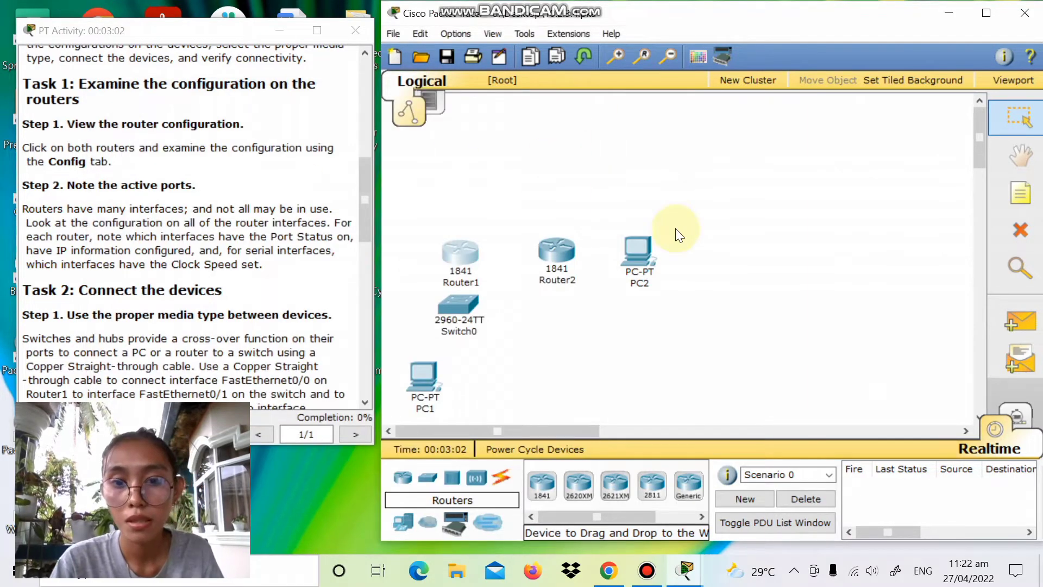
Examine the configuration of Router2's two FastEthernet and two serial interfaces for port status, IP settings and clock rate, and close its window.
click(555, 252)
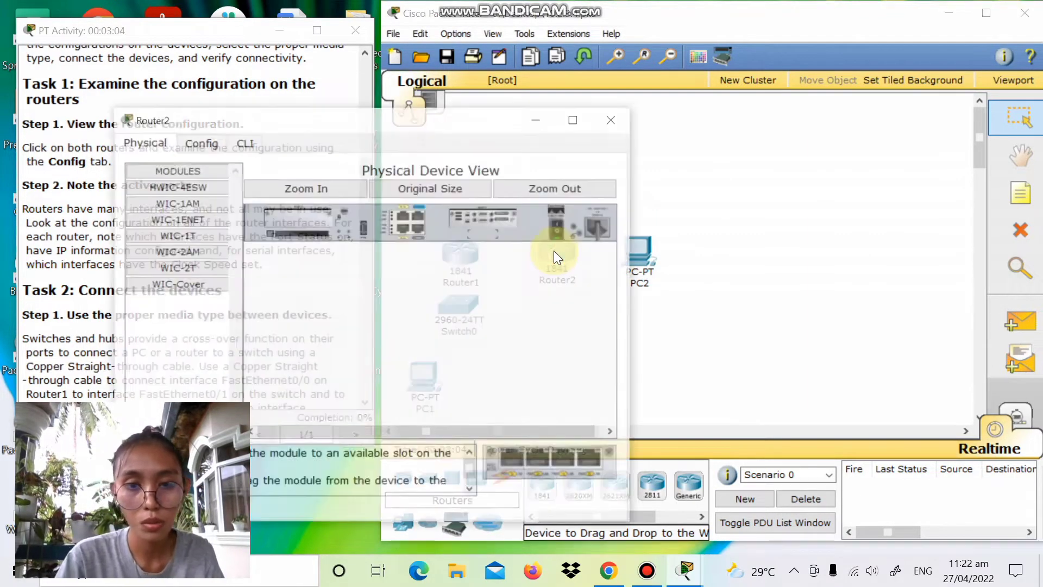
click(206, 139)
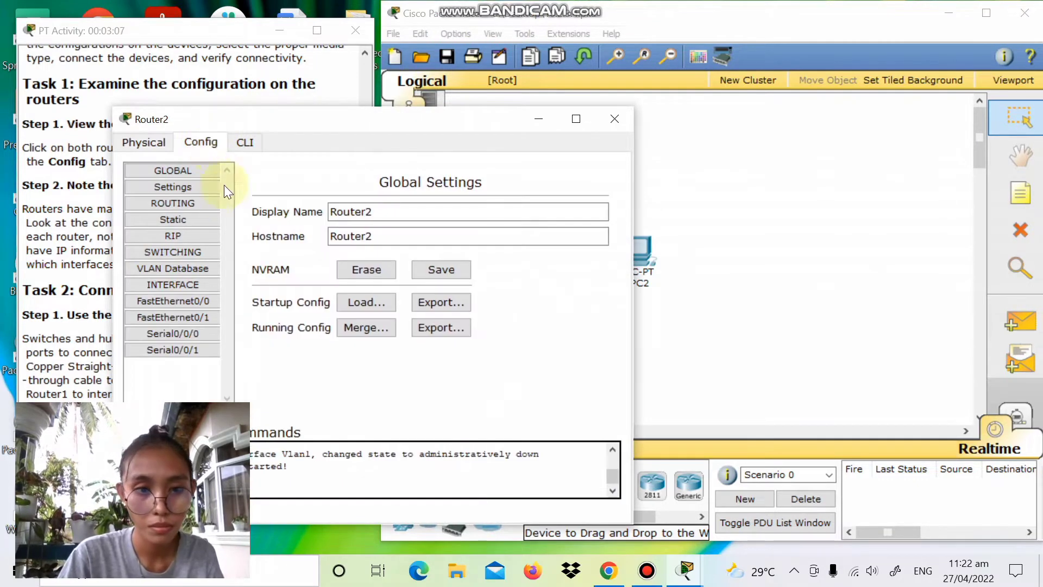
click(181, 298)
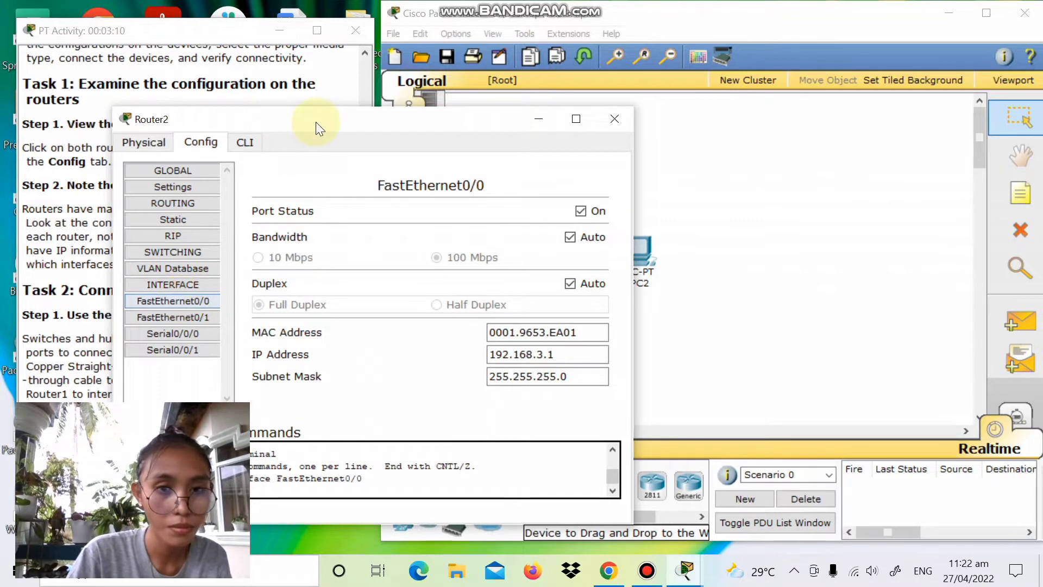
drag(318, 119, 428, 70)
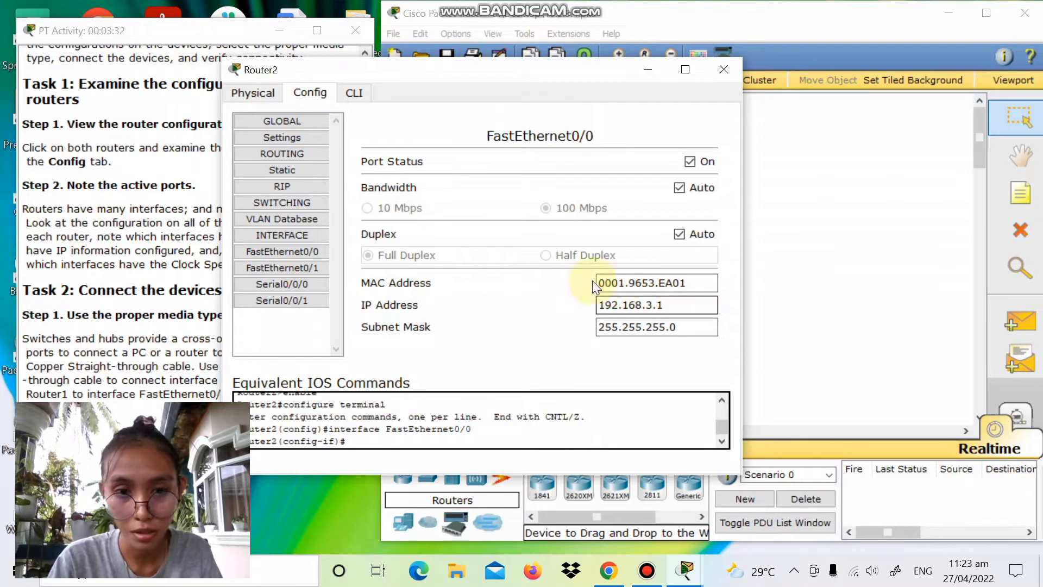
click(304, 267)
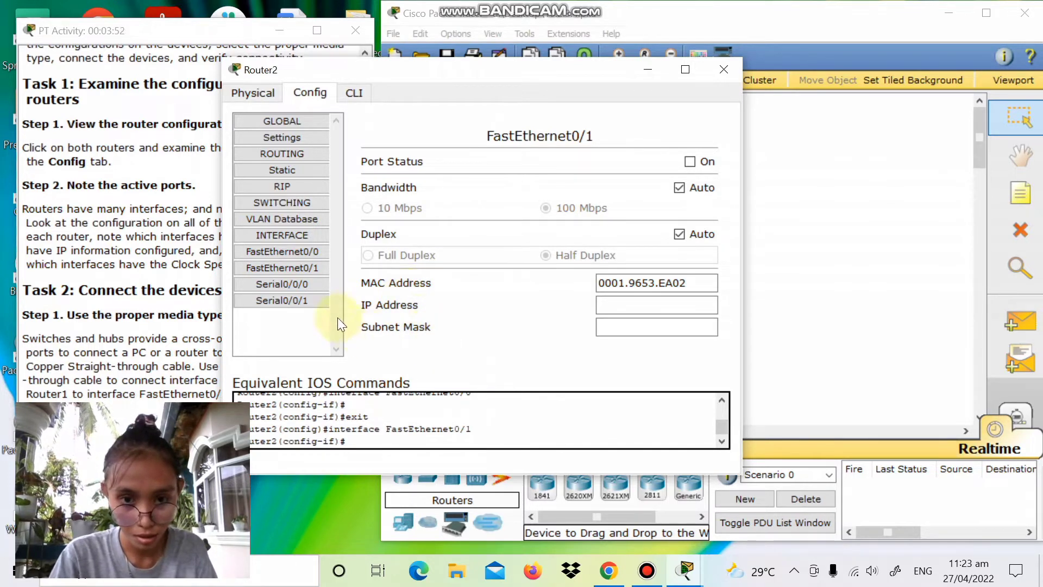
click(304, 282)
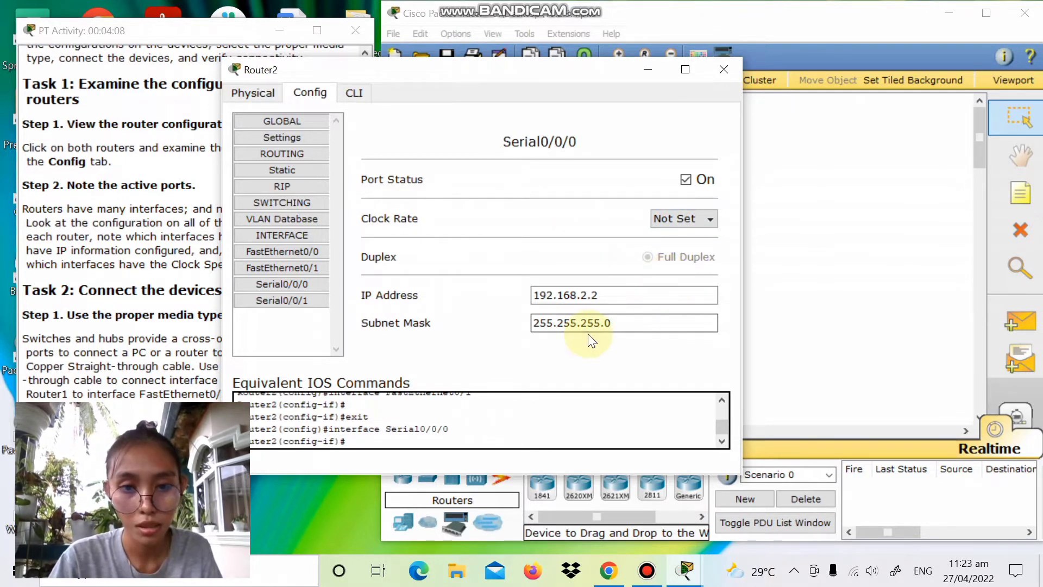
click(311, 302)
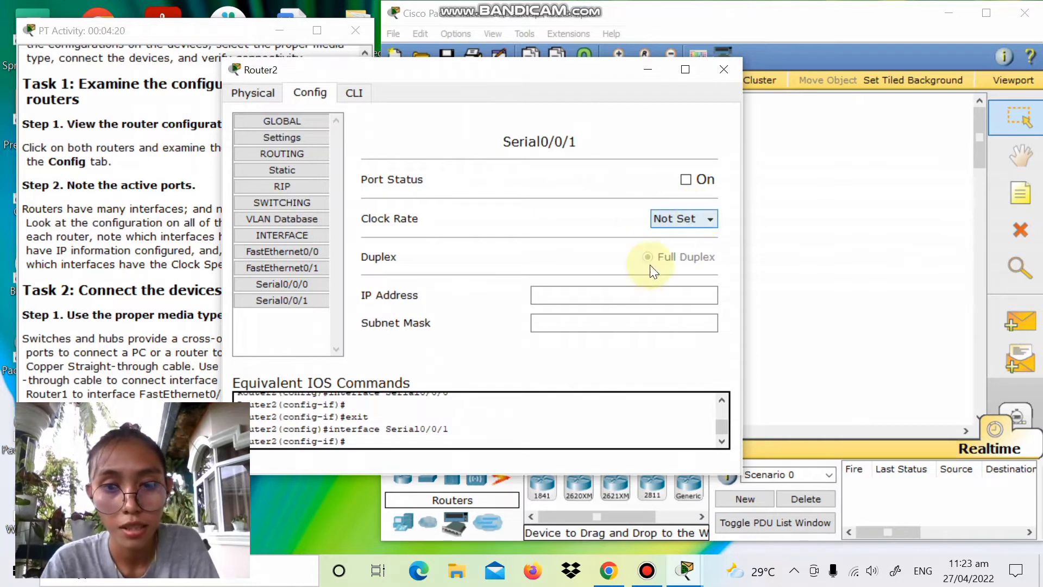
click(609, 300)
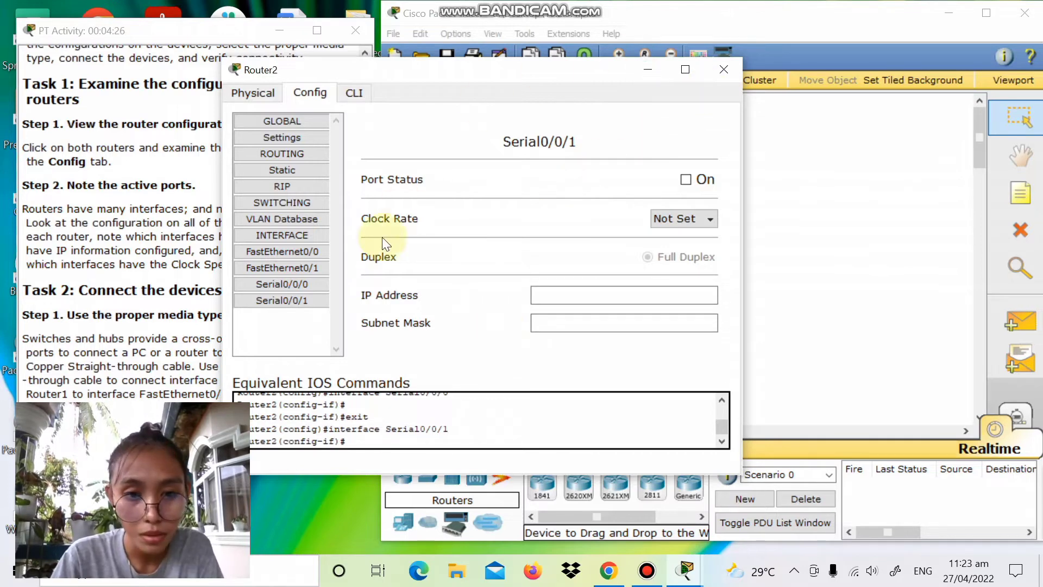
click(723, 69)
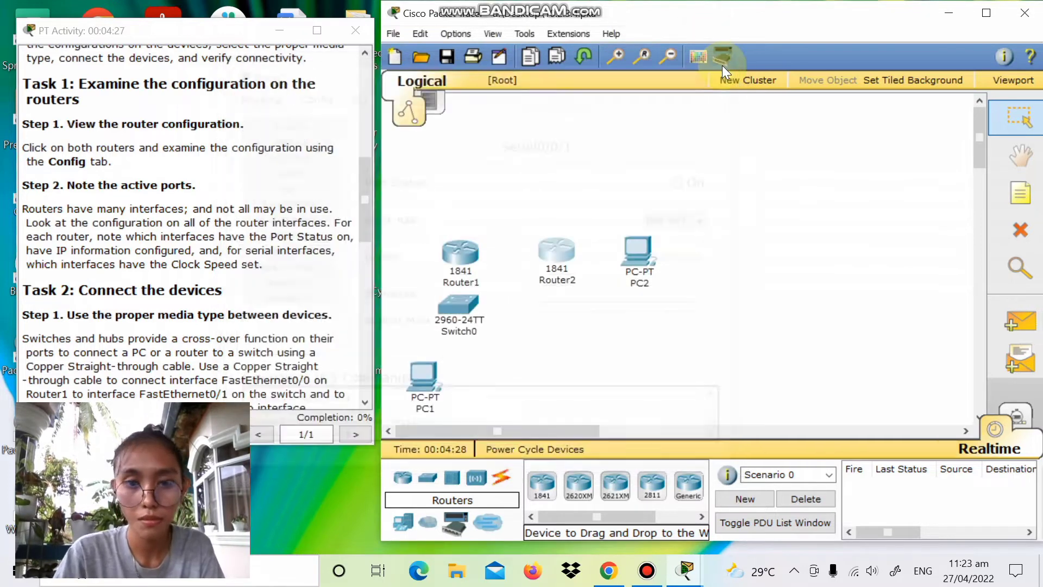
Following Task 2, connect Router1's FastEthernet0/0 to Switch0's FastEthernet0/1 with a Copper Straight-Through cable.
drag(363, 220, 361, 268)
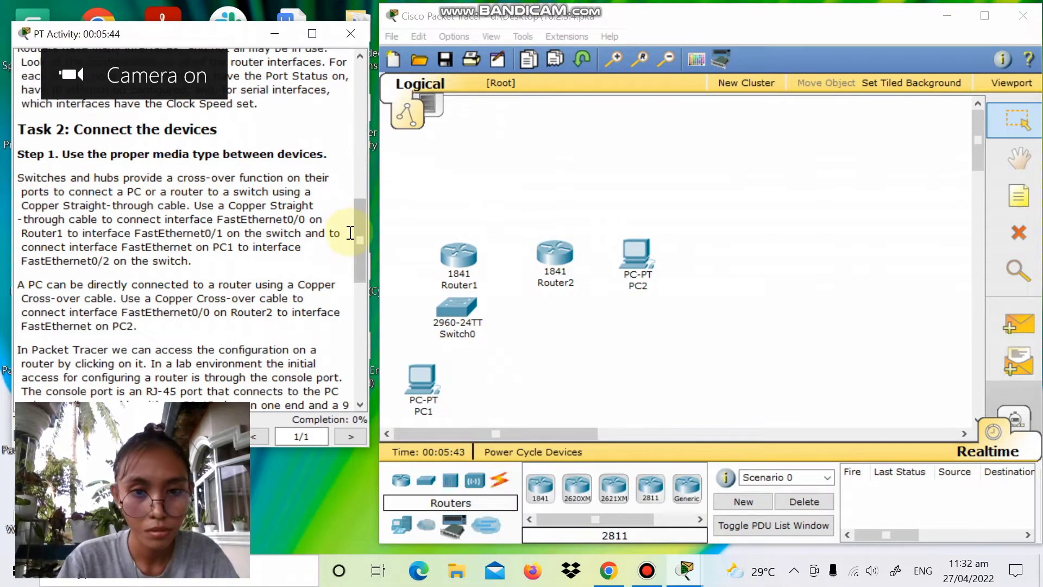
drag(363, 243, 363, 253)
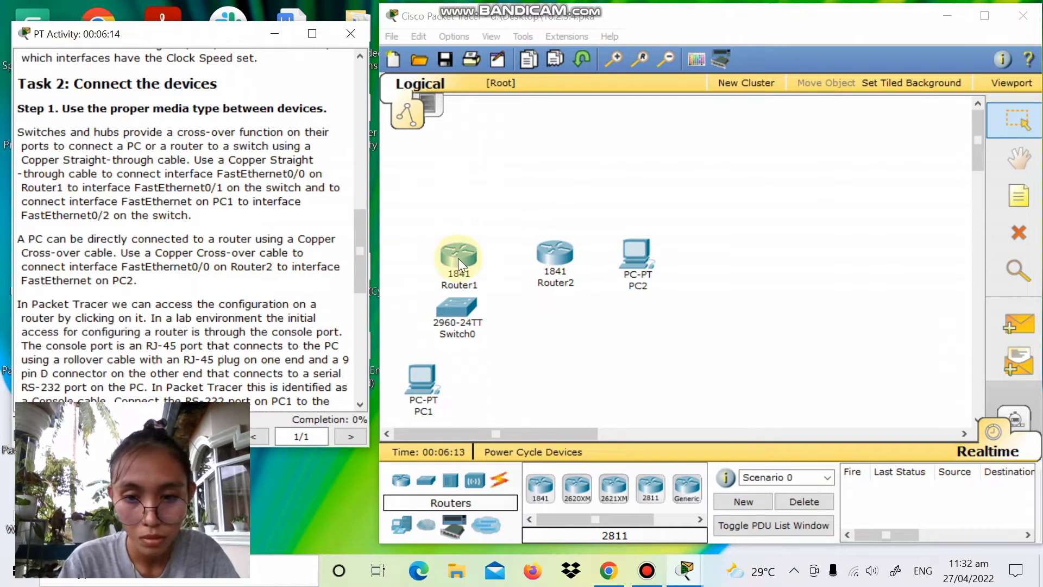
click(500, 480)
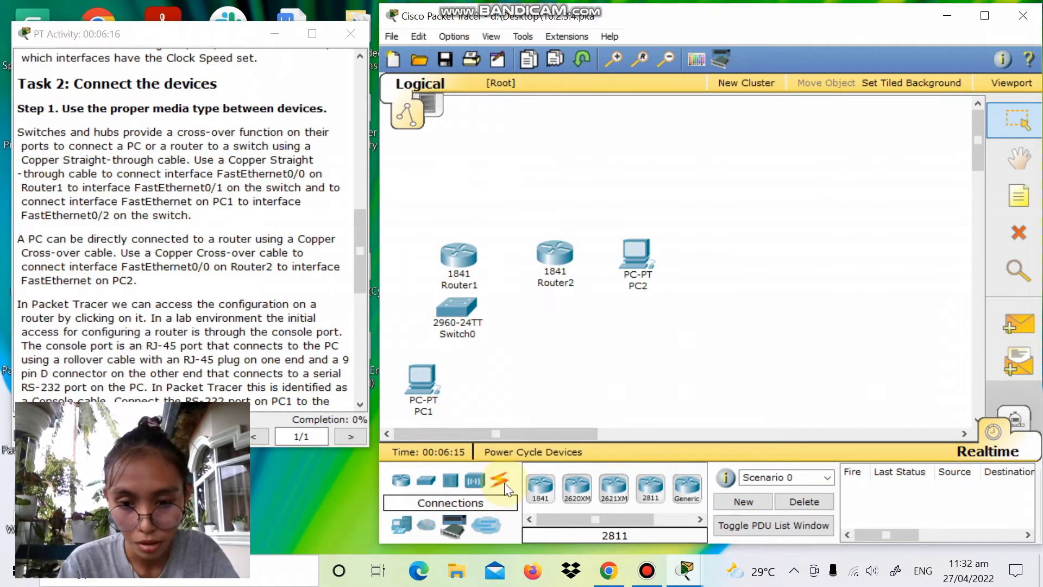
click(502, 481)
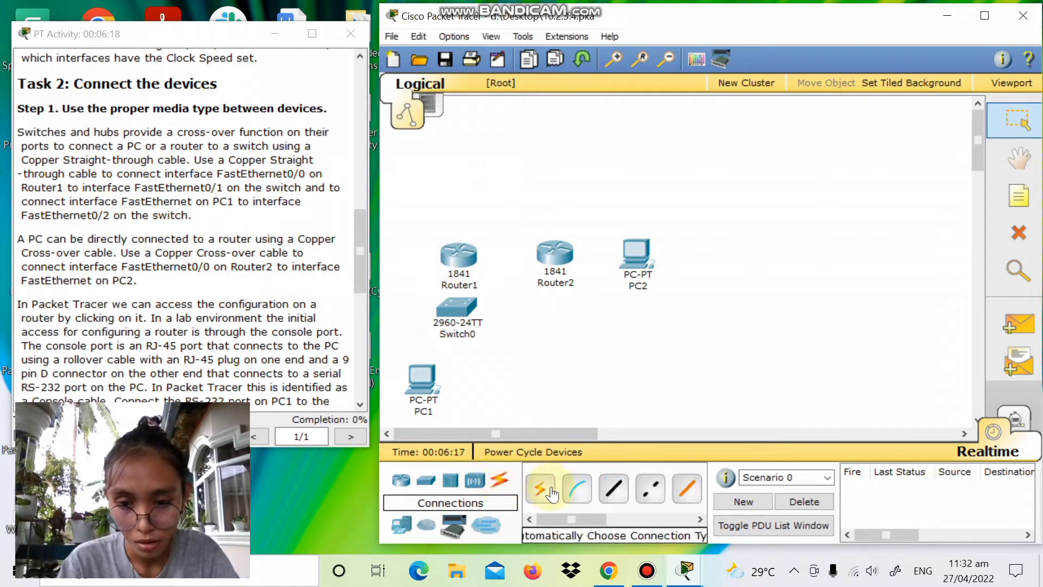
click(612, 491)
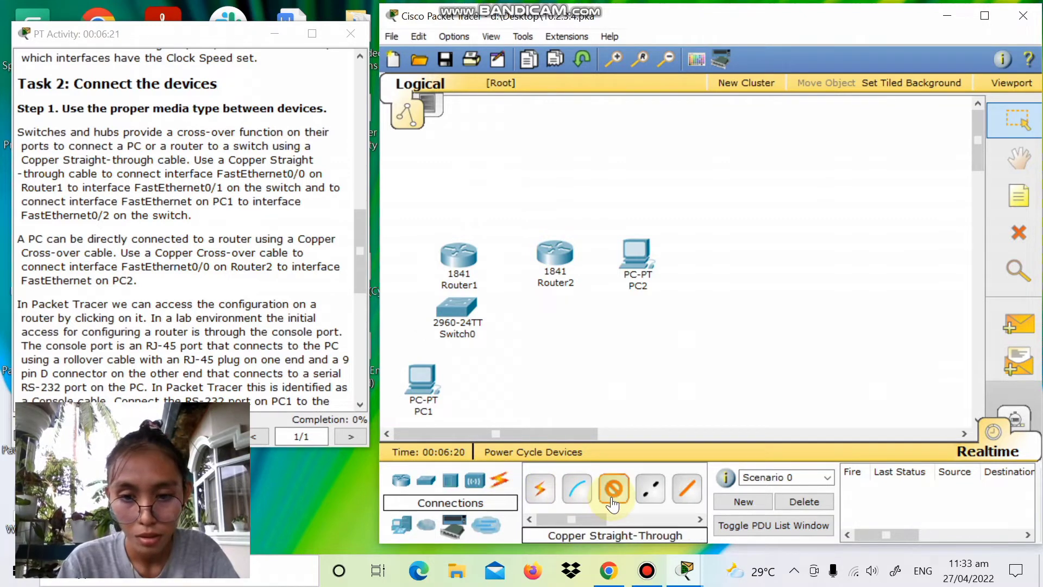
click(452, 253)
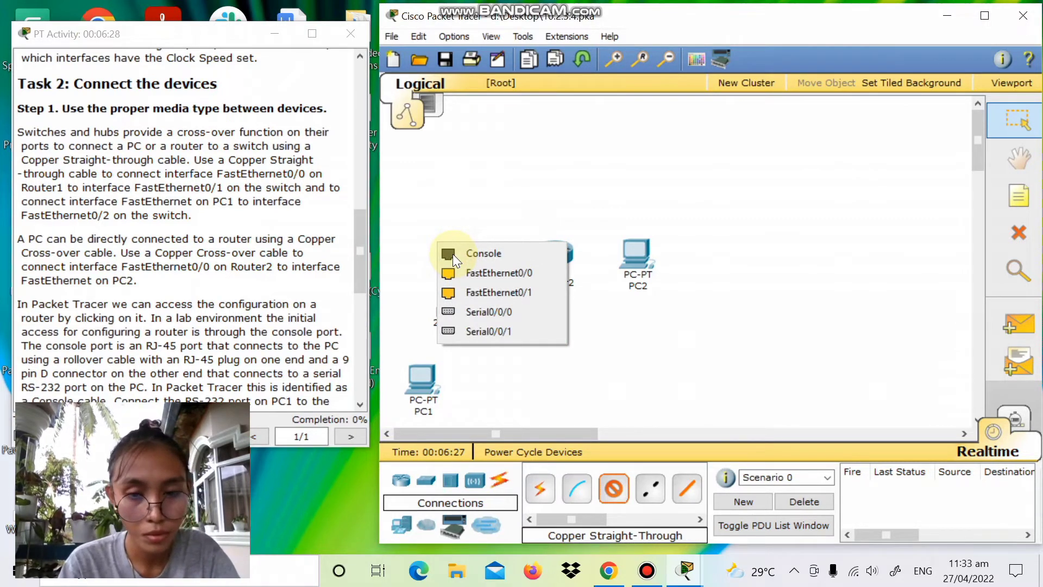
click(474, 271)
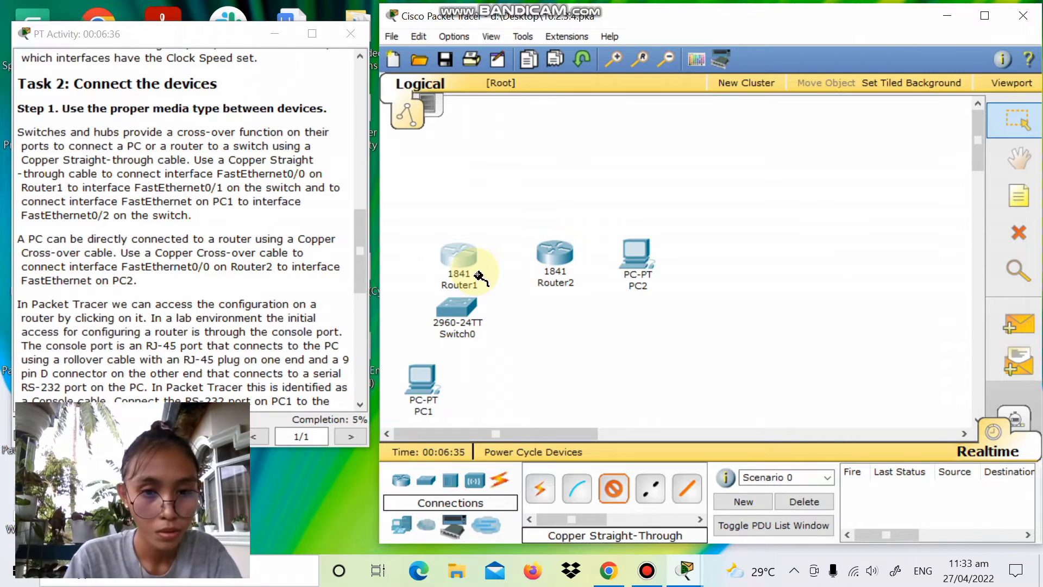
click(462, 305)
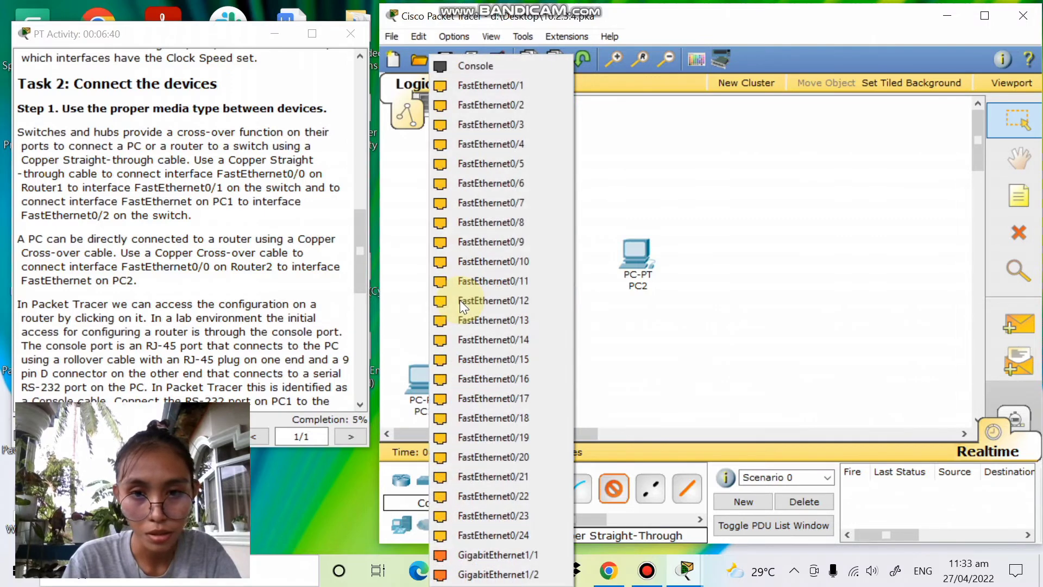
click(481, 87)
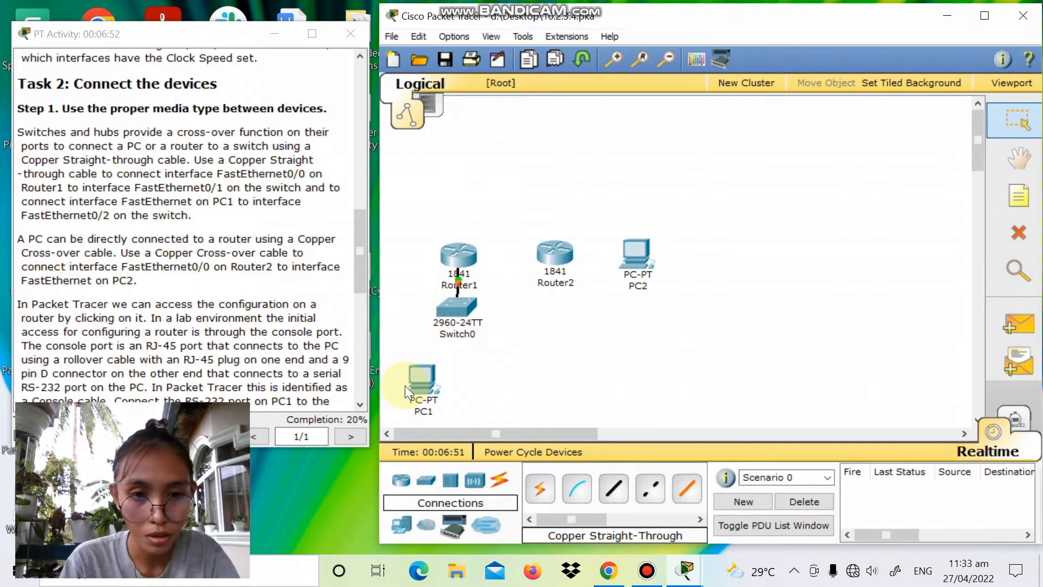
Connect PC1's FastEthernet port to Switch0's FastEthernet0/2 with a Copper Straight-Through cable.
click(613, 487)
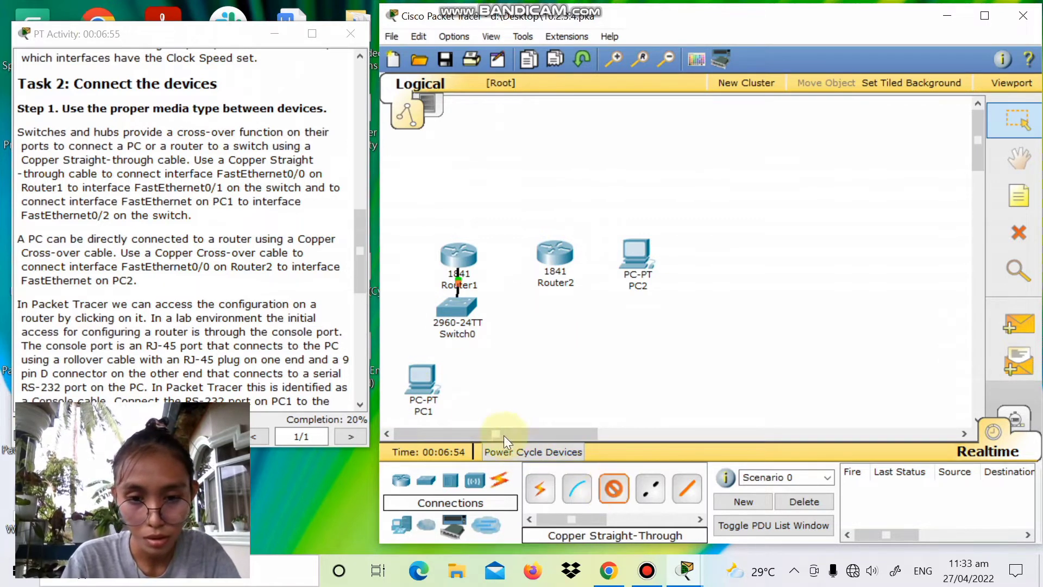
click(421, 384)
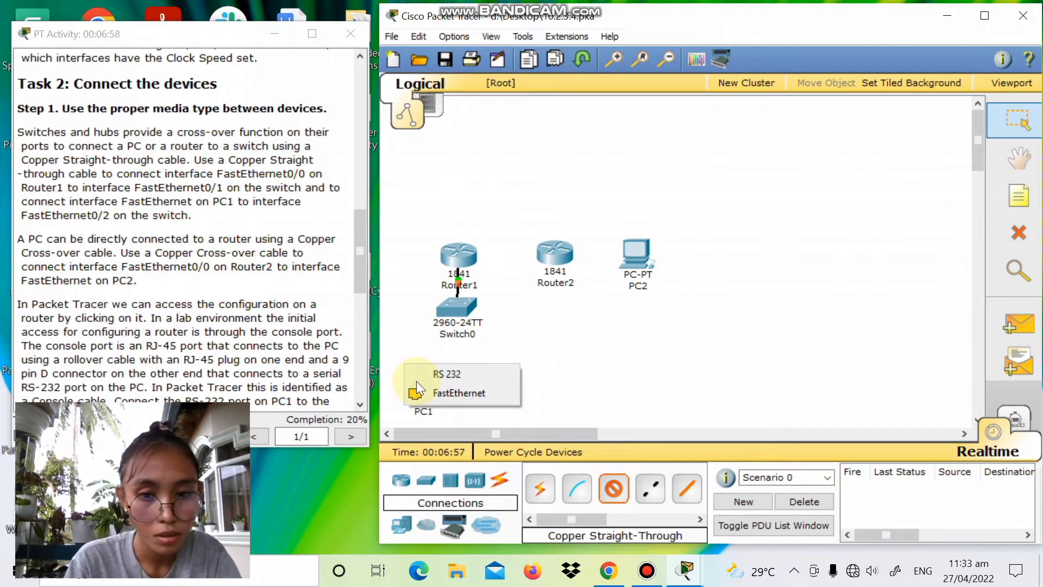
click(455, 391)
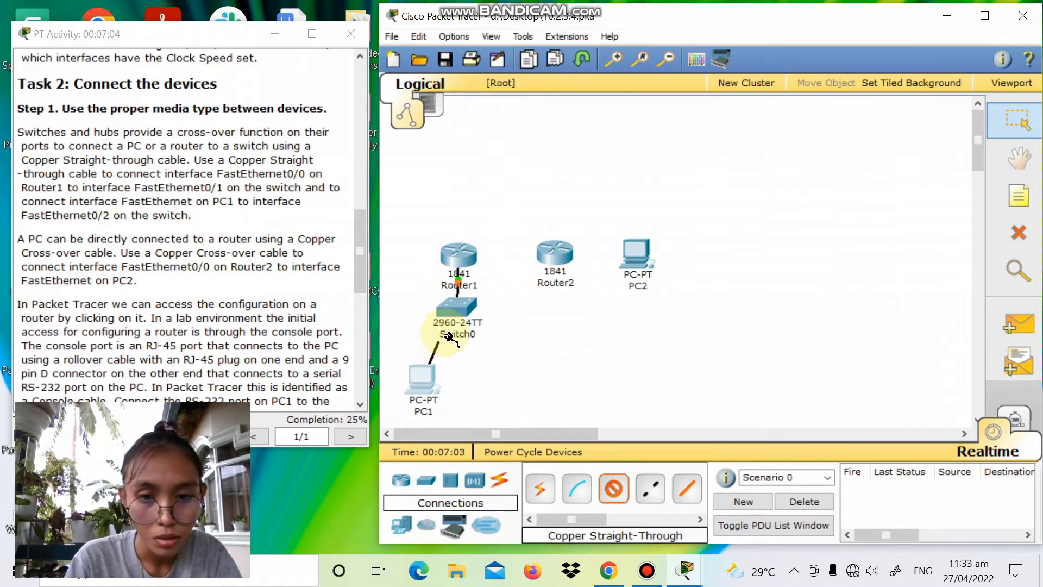
click(452, 321)
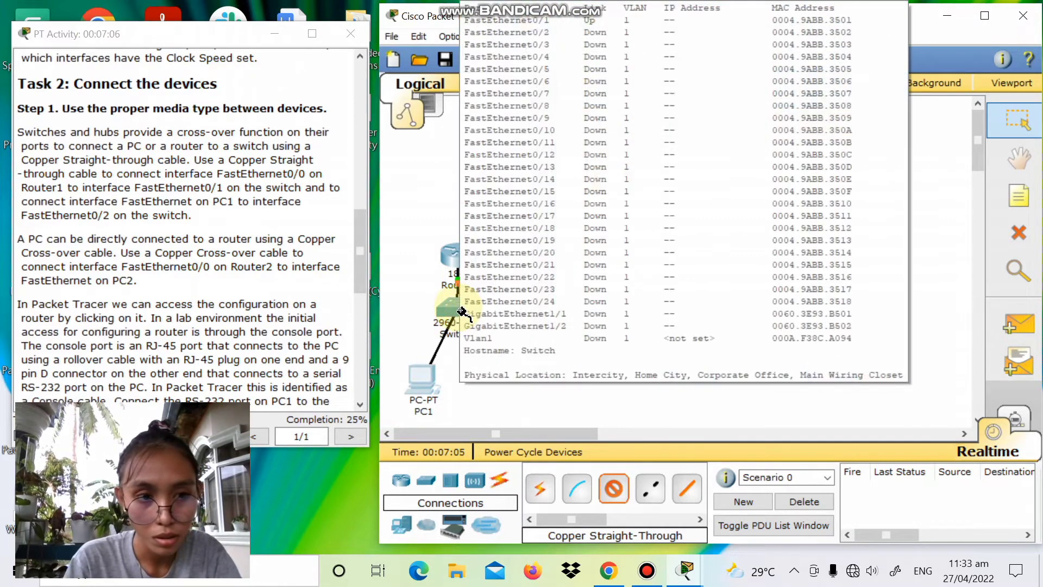
click(460, 300)
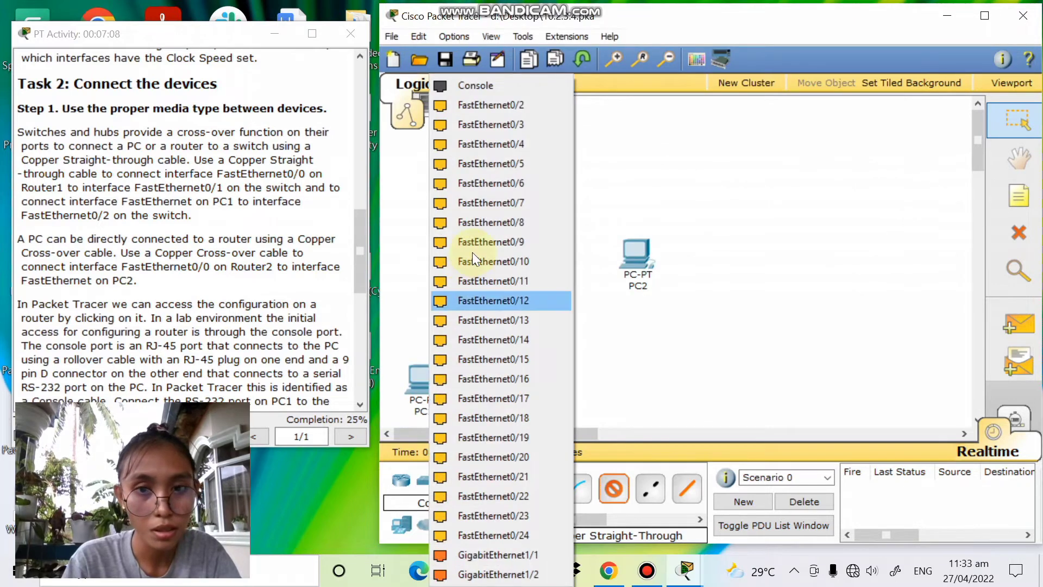
click(482, 103)
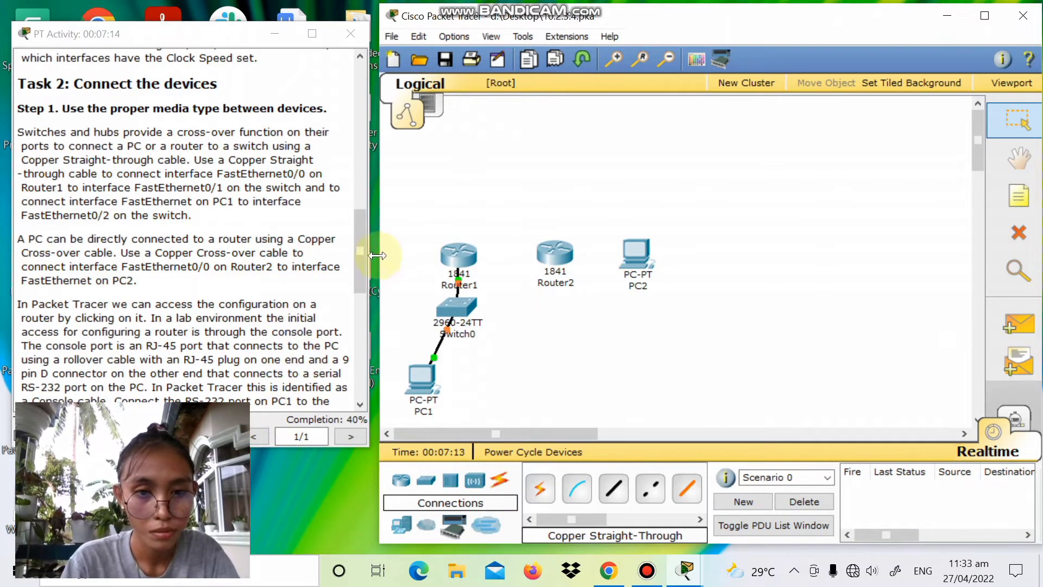
Connect Router2's FastEthernet0/0 to PC2's FastEthernet port with a Copper Cross-Over cable.
drag(369, 256, 363, 265)
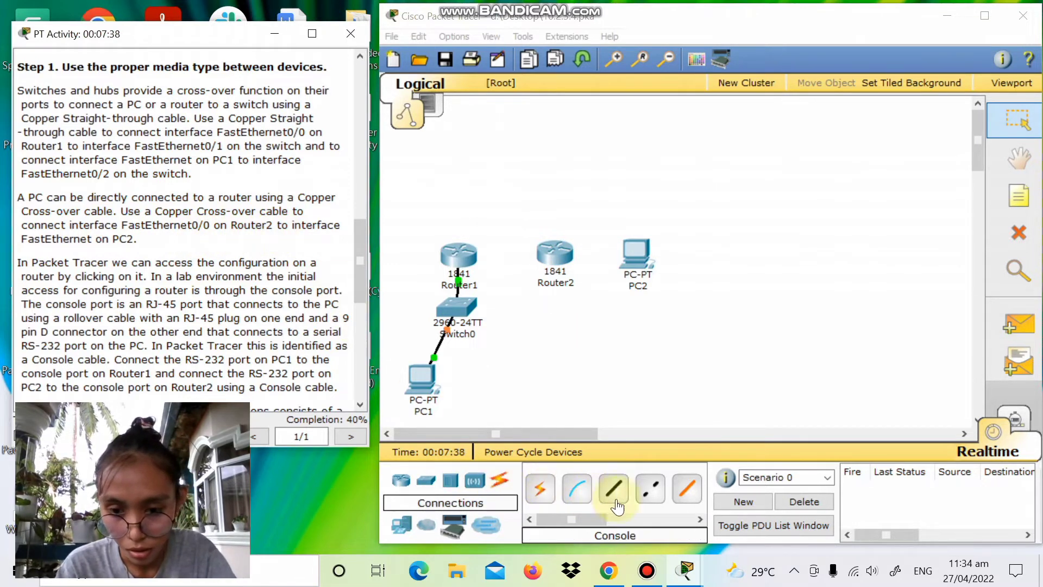
click(648, 500)
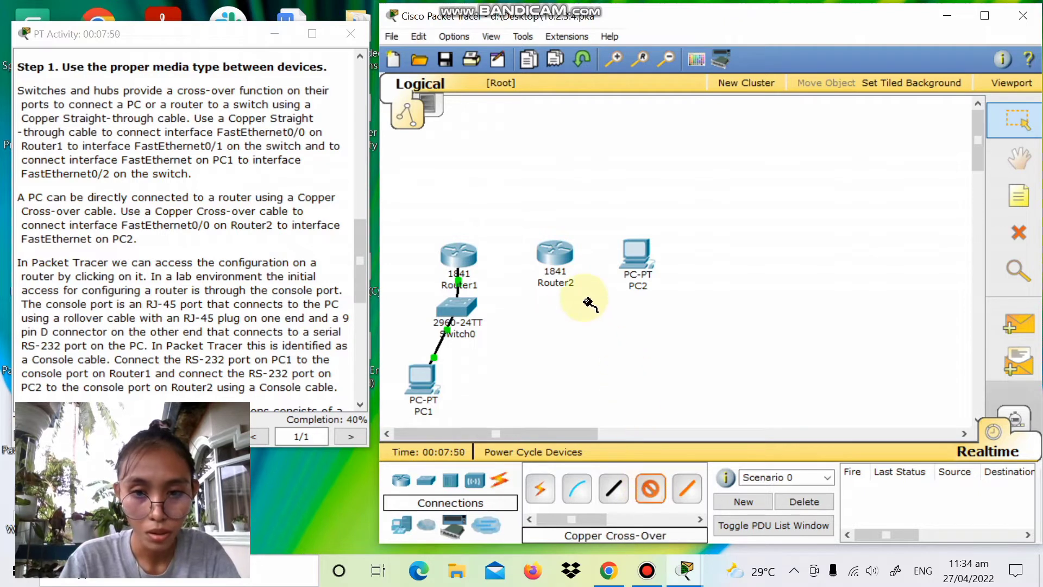
click(554, 265)
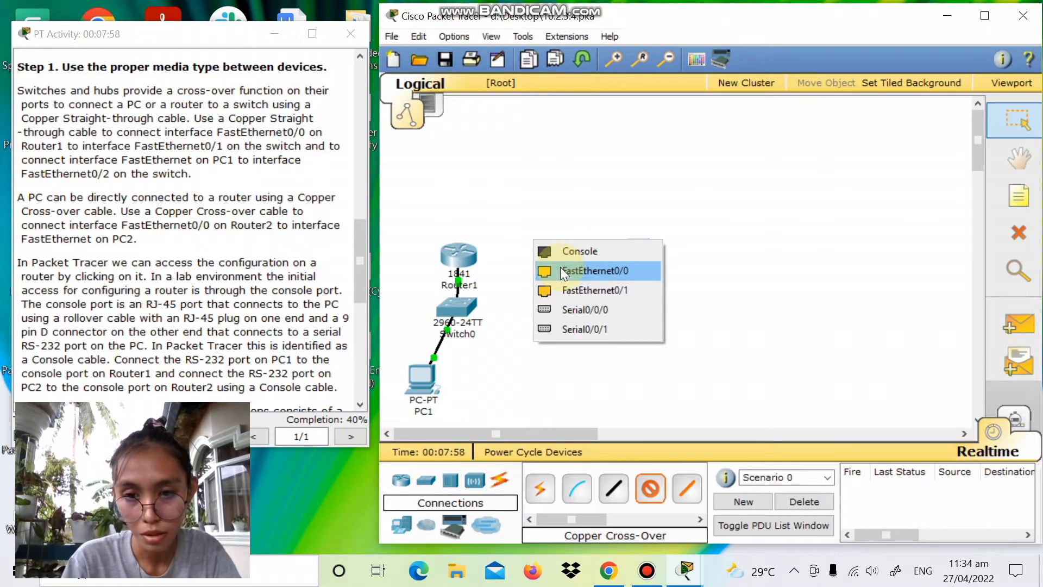
click(561, 269)
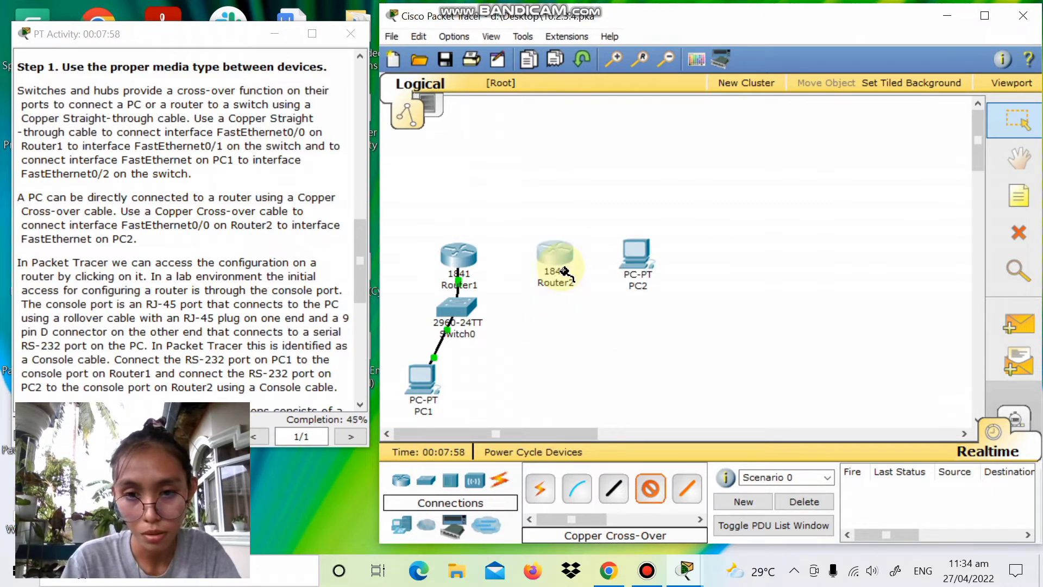
click(634, 249)
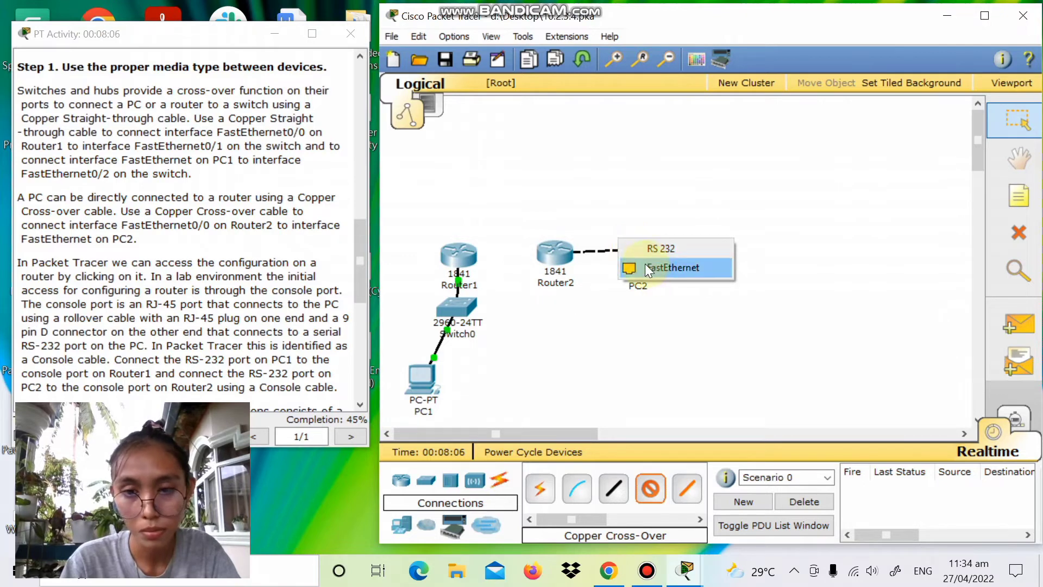
click(647, 267)
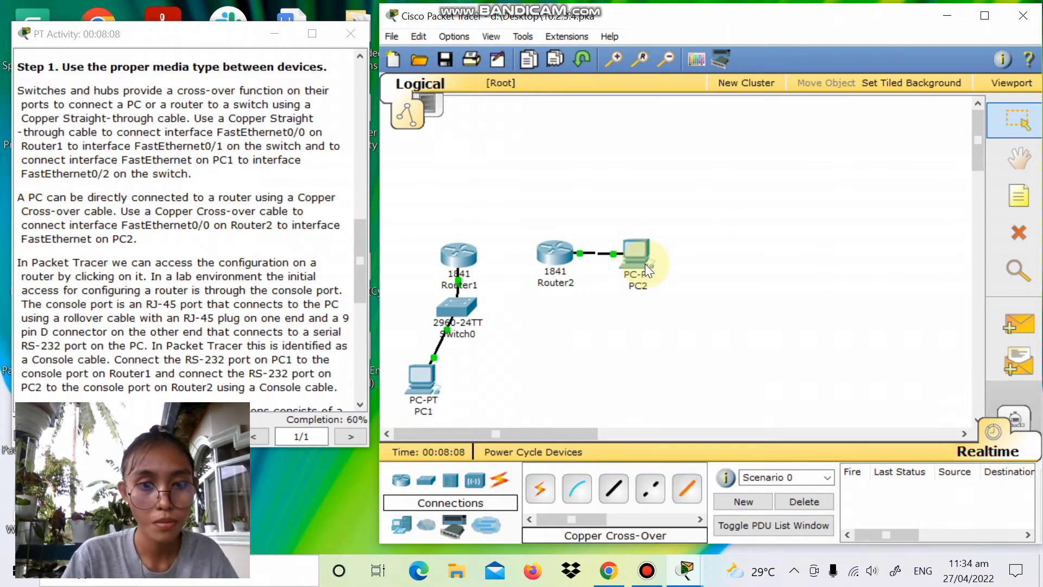
Connect PC1's RS 232 port to Router1's Console port with a Console cable.
drag(362, 272, 365, 295)
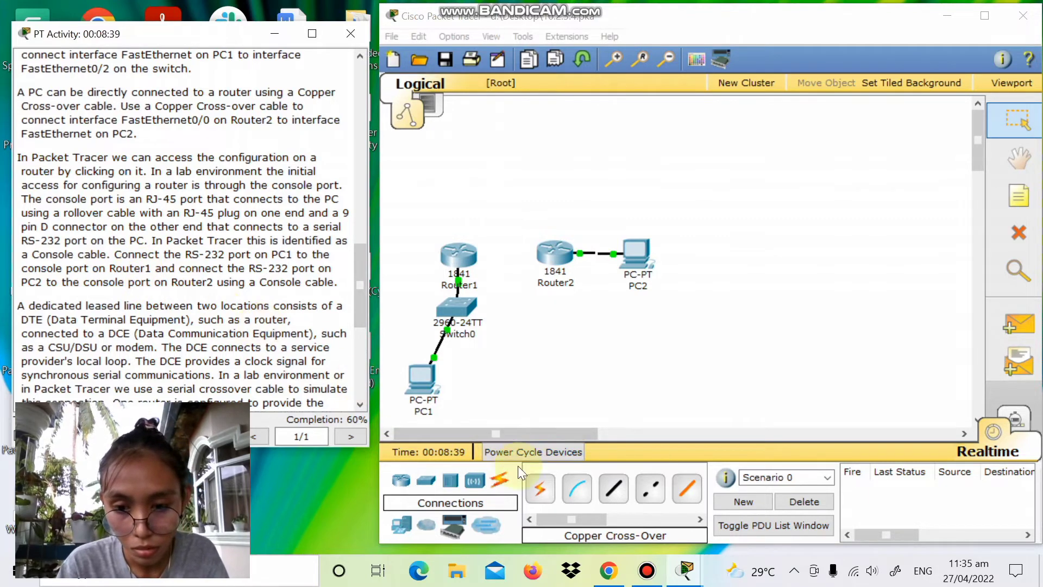
click(577, 488)
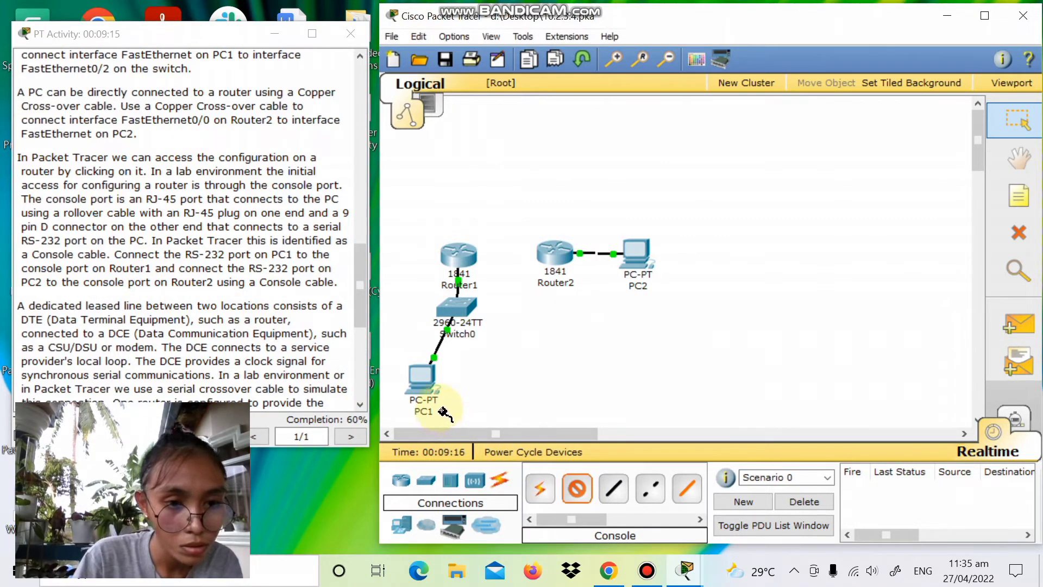
mouse_move(429, 390)
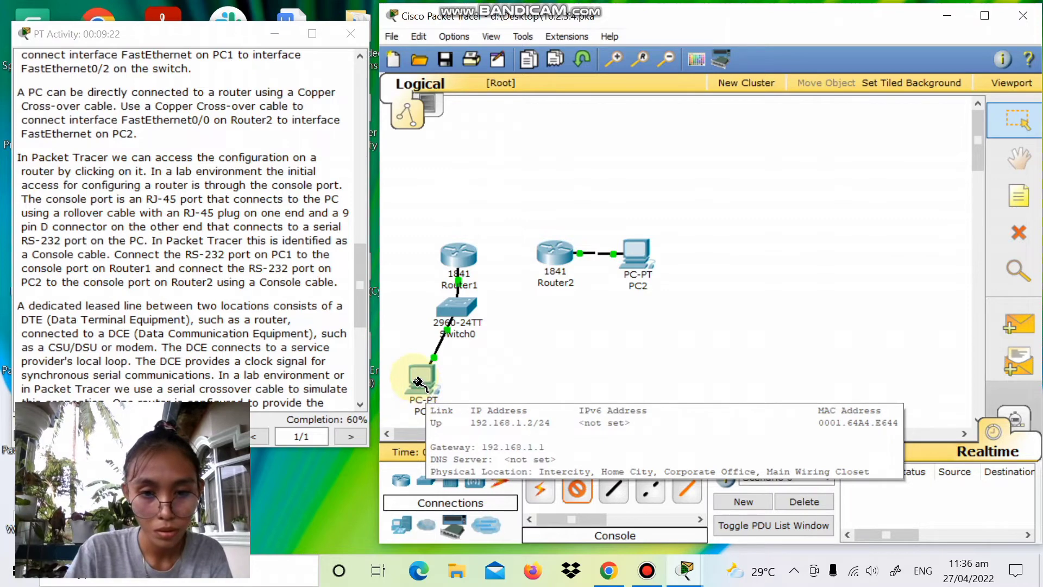
click(421, 376)
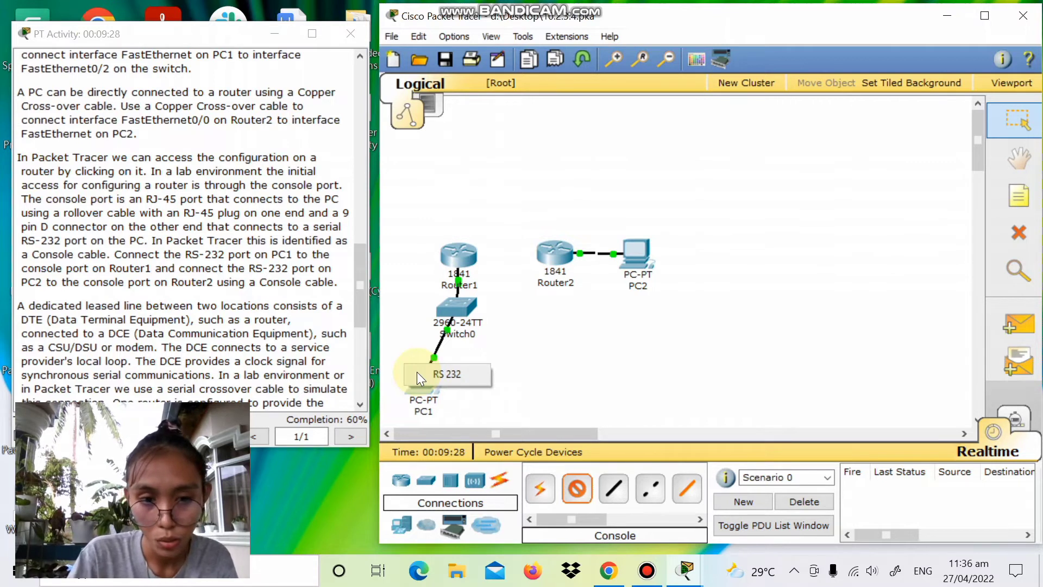
click(418, 372)
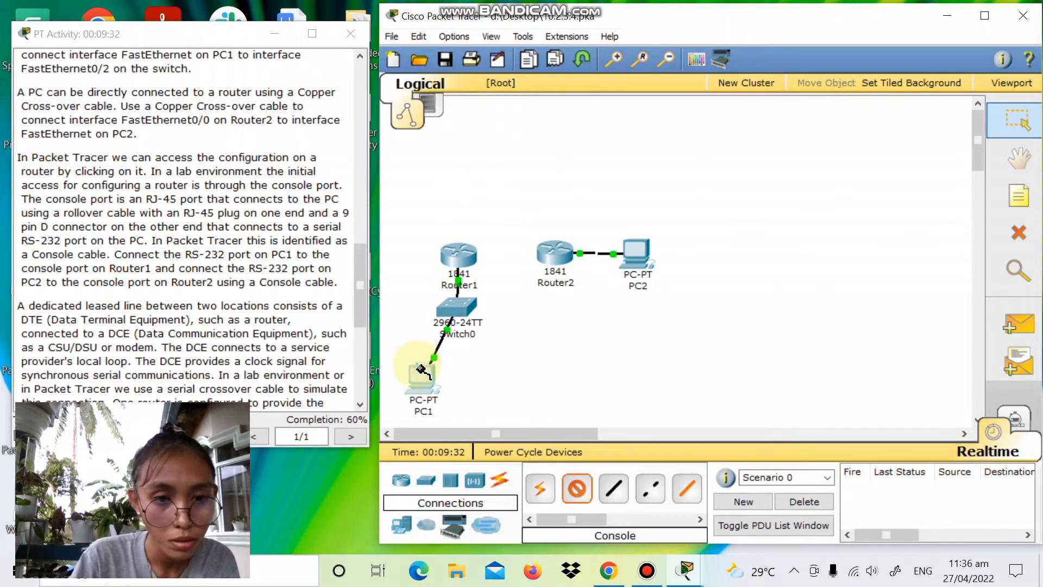
mouse_move(421, 372)
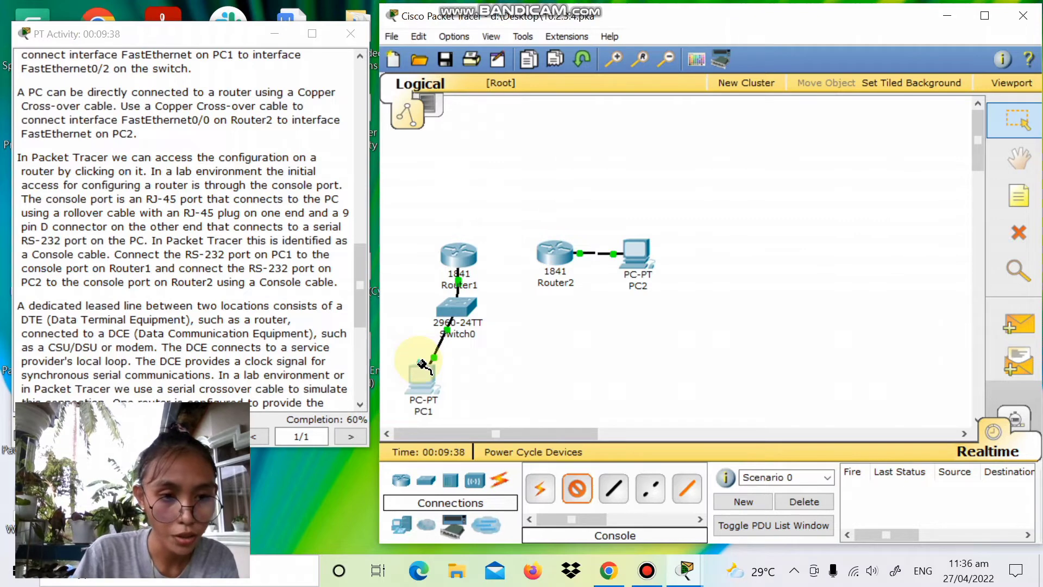
click(422, 363)
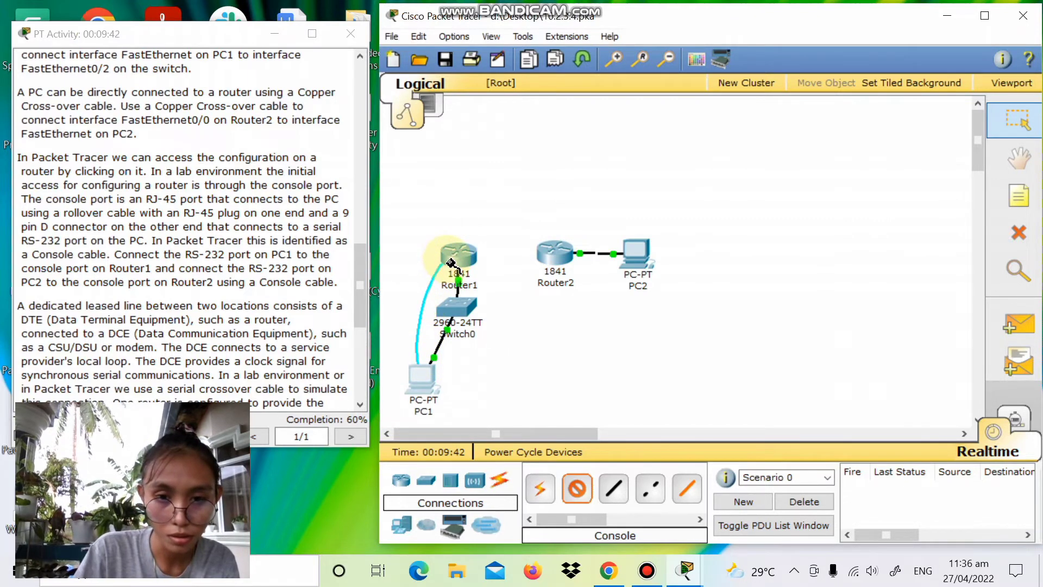
mouse_move(452, 264)
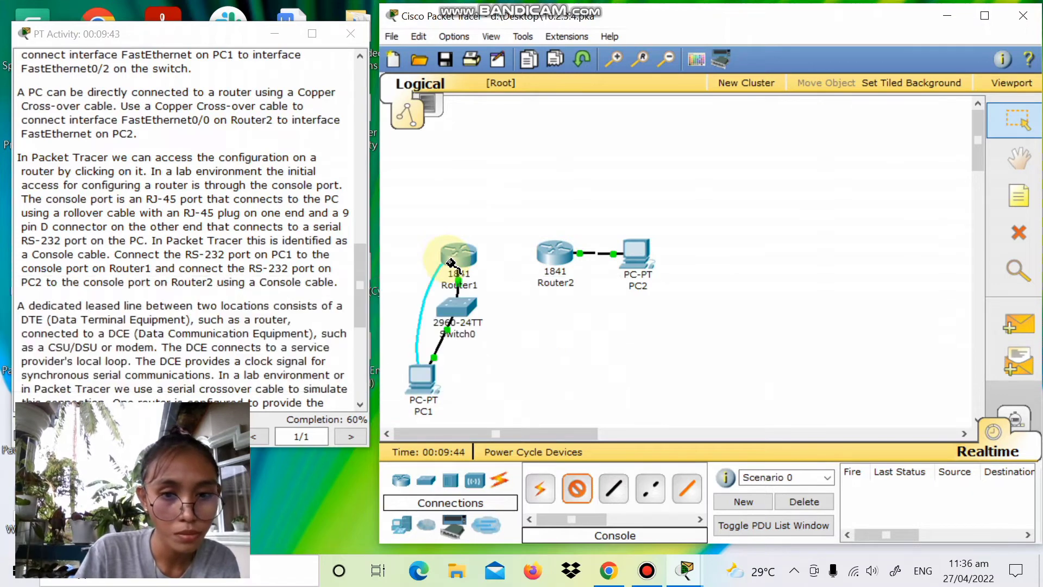
click(448, 260)
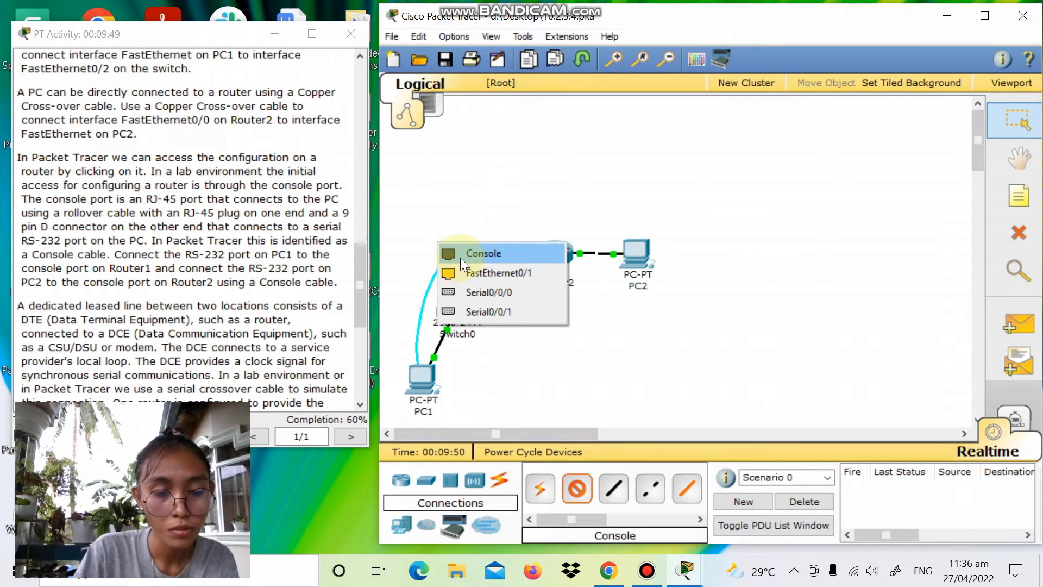
click(460, 258)
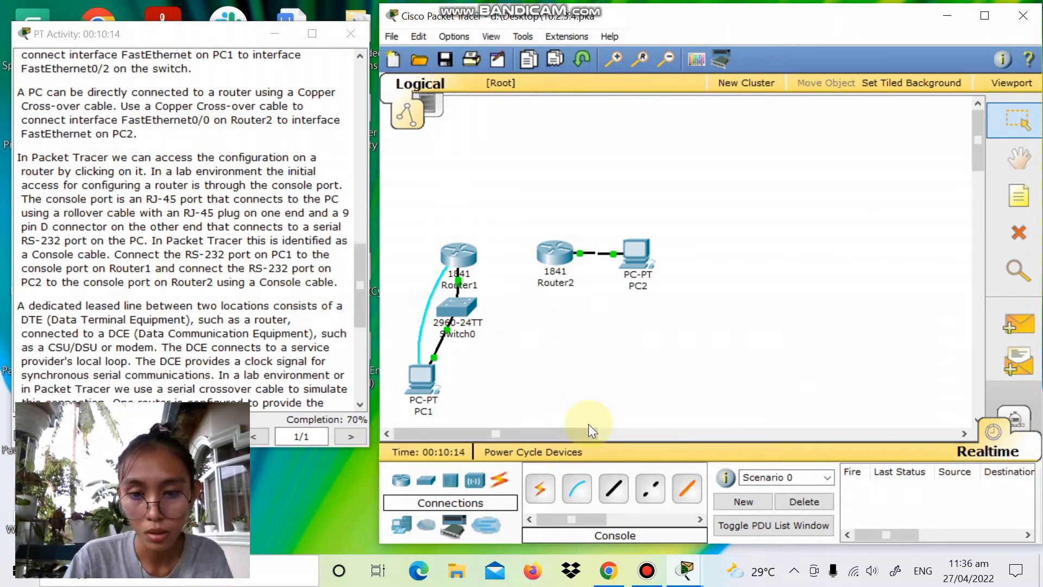
Connect PC2's RS 232 port to Router2's Console port with a Console cable.
click(577, 489)
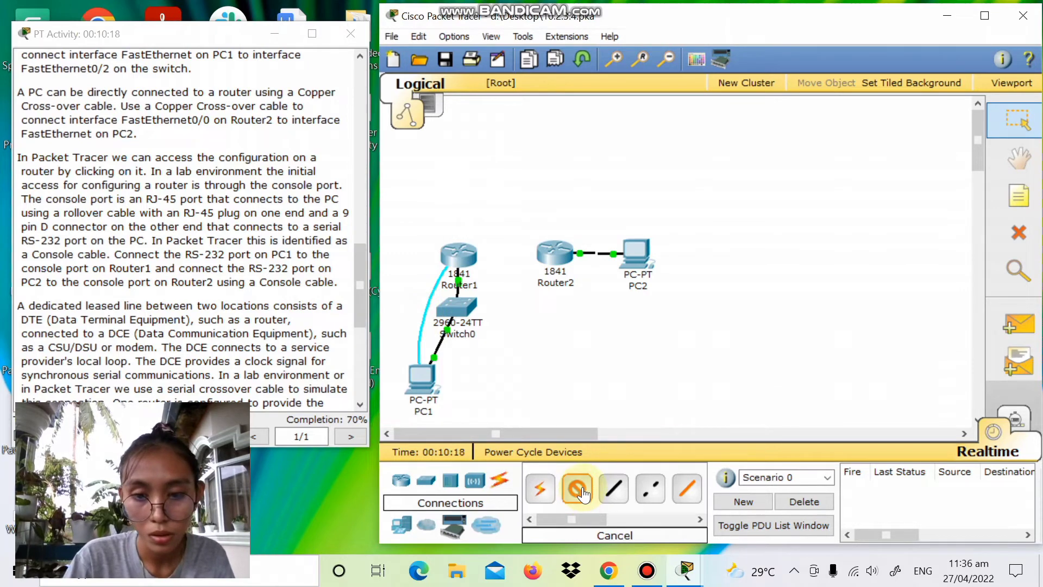
click(632, 240)
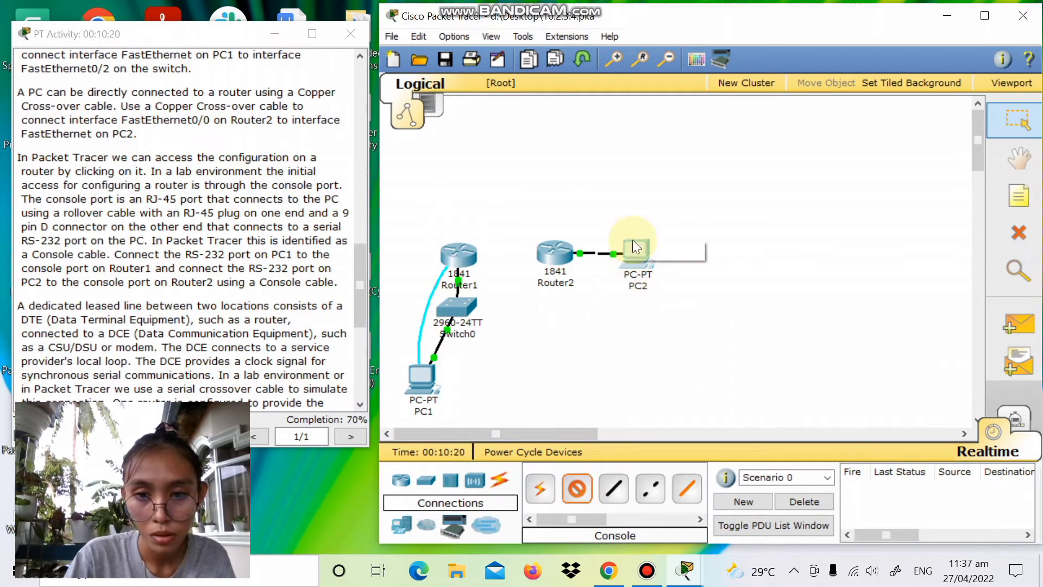
click(635, 245)
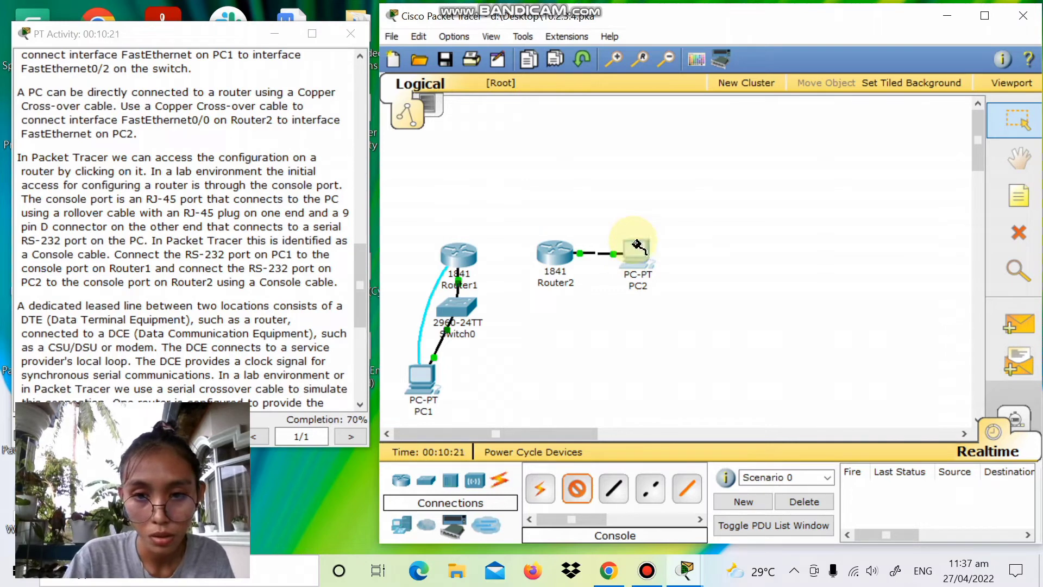
click(559, 248)
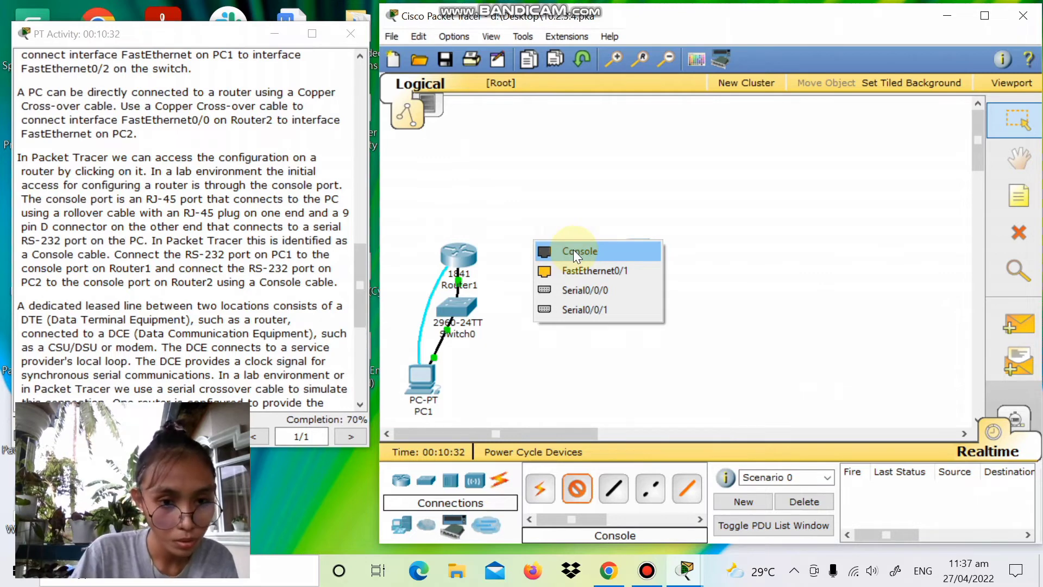
click(572, 250)
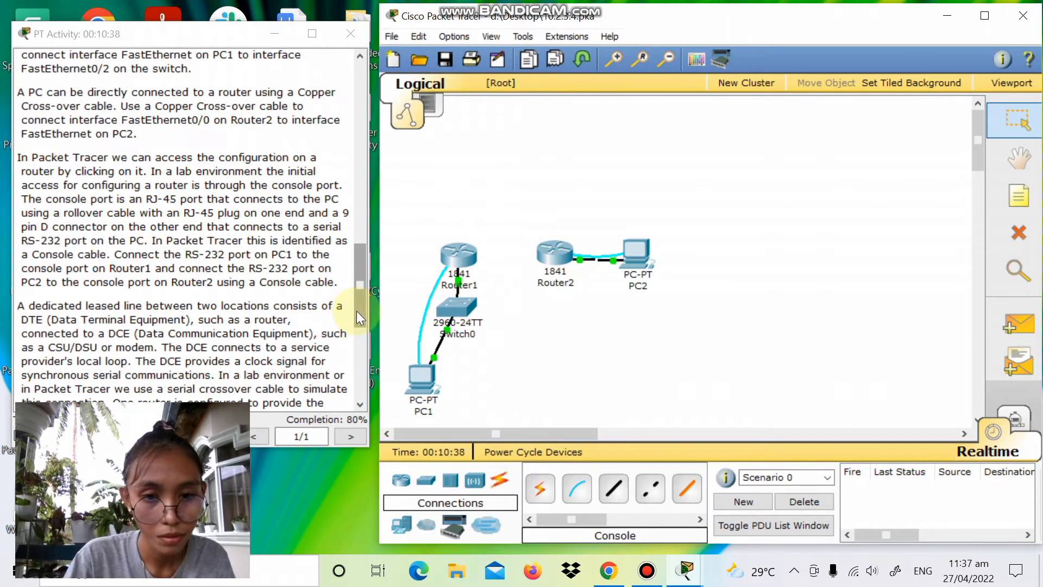
Read the serial link instructions and connect Router1 to Router2 using the automatically chosen connection type, starting from Router1.
drag(357, 311, 358, 340)
scroll(358, 341, down, 1)
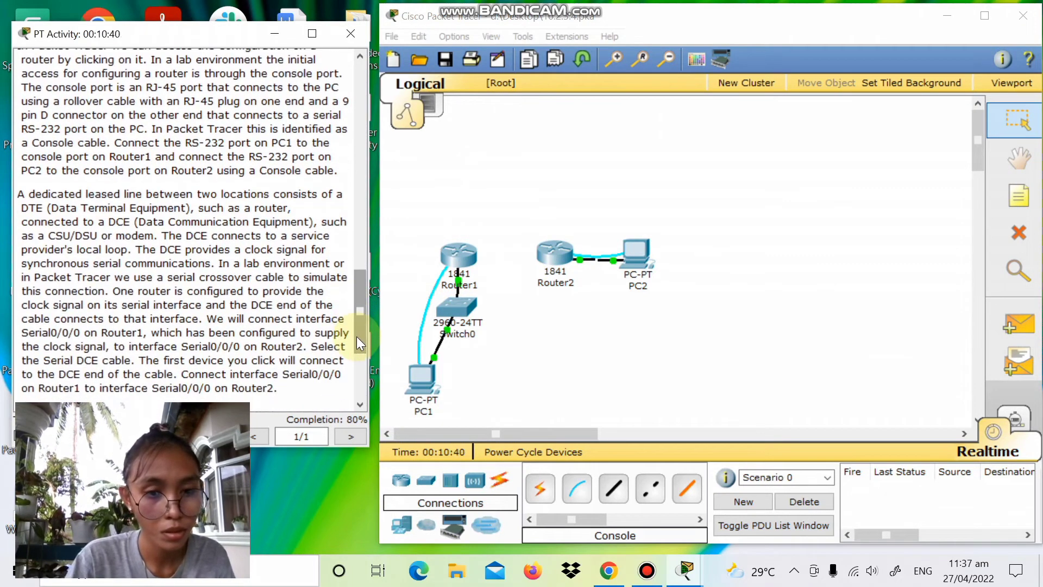
scroll(357, 342, down, 2)
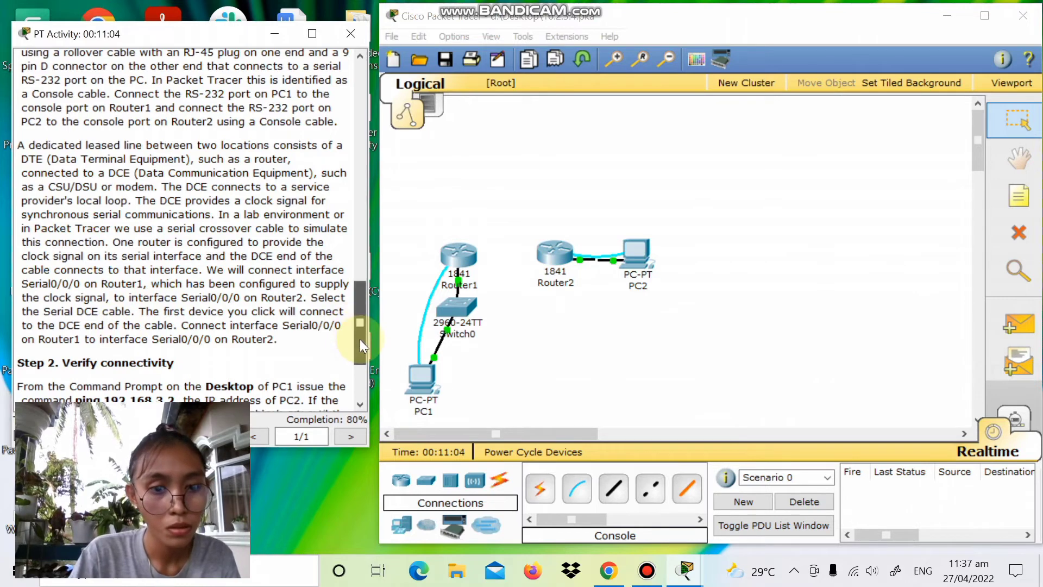
mouse_move(360, 339)
mouse_down()
mouse_move(359, 355)
mouse_move(362, 338)
mouse_up()
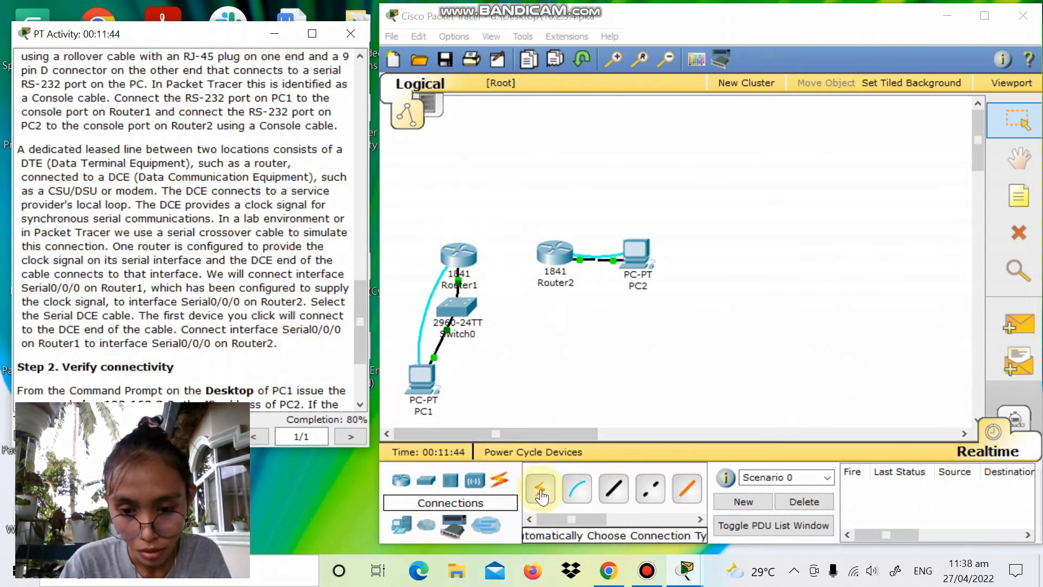
click(501, 482)
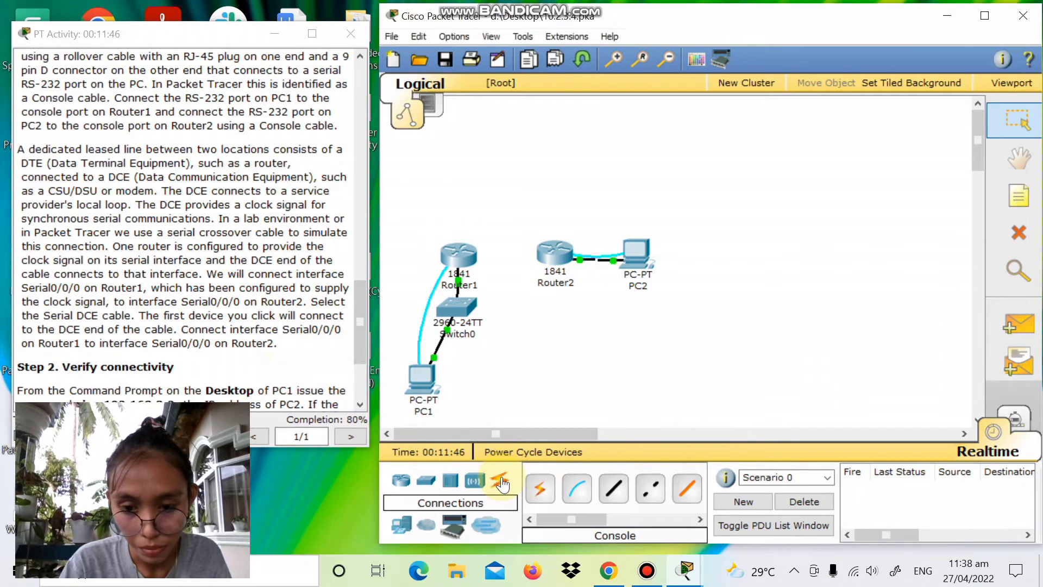
click(539, 494)
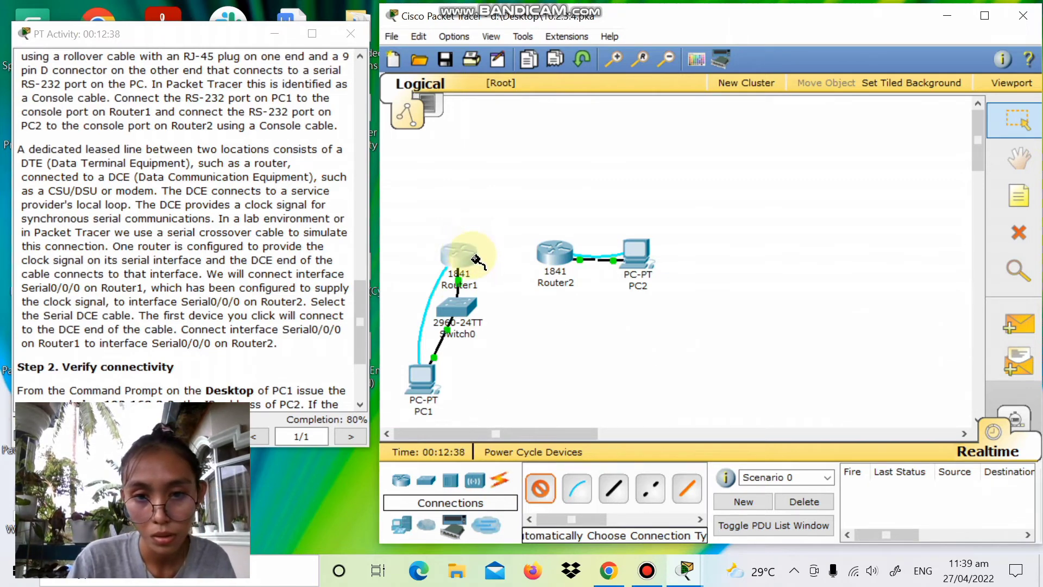
click(471, 252)
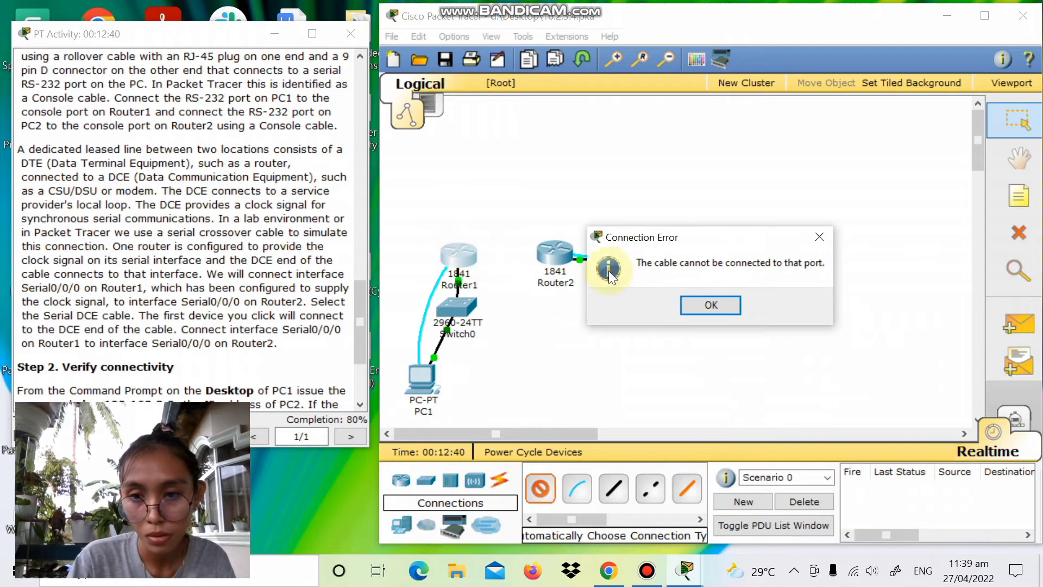
click(714, 312)
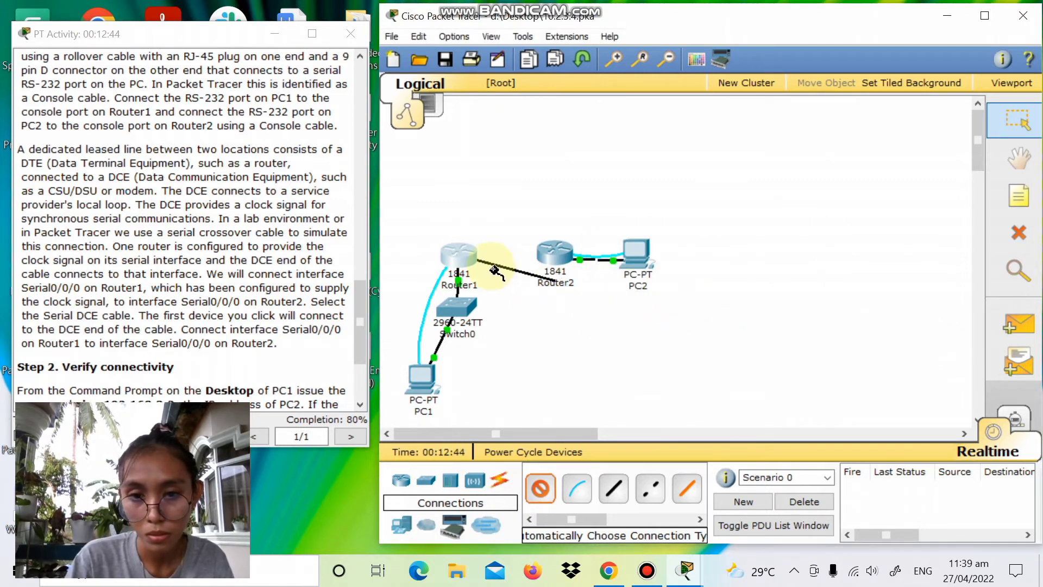
click(541, 254)
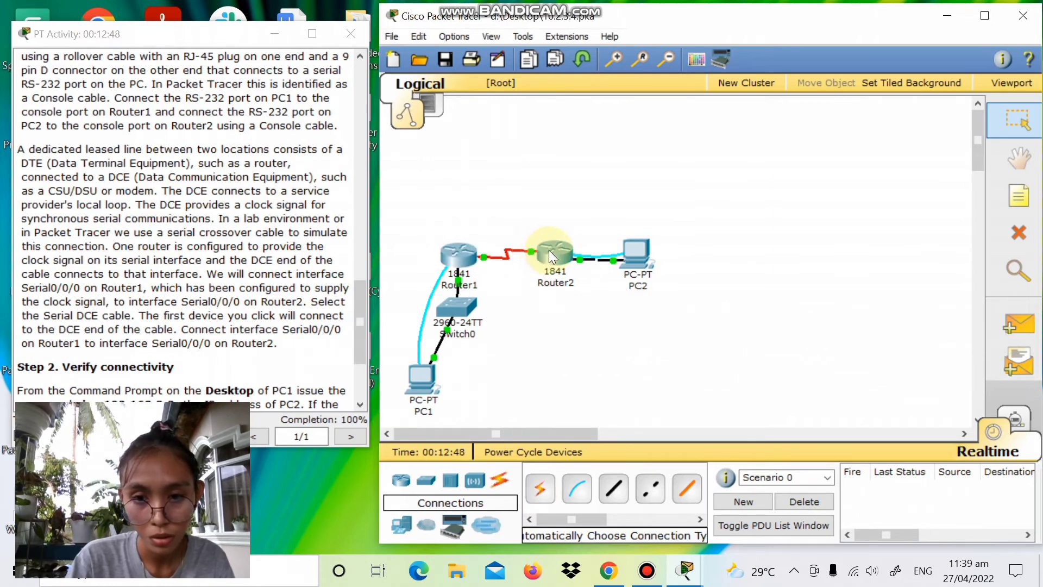
Read the Step 2 instructions for verifying connectivity in the activity text.
click(553, 255)
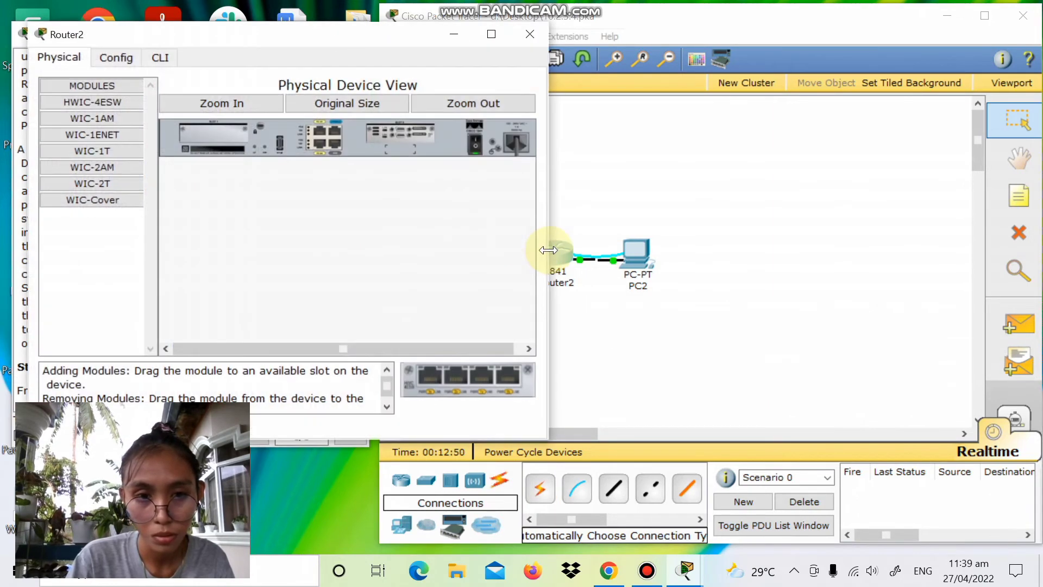
click(526, 36)
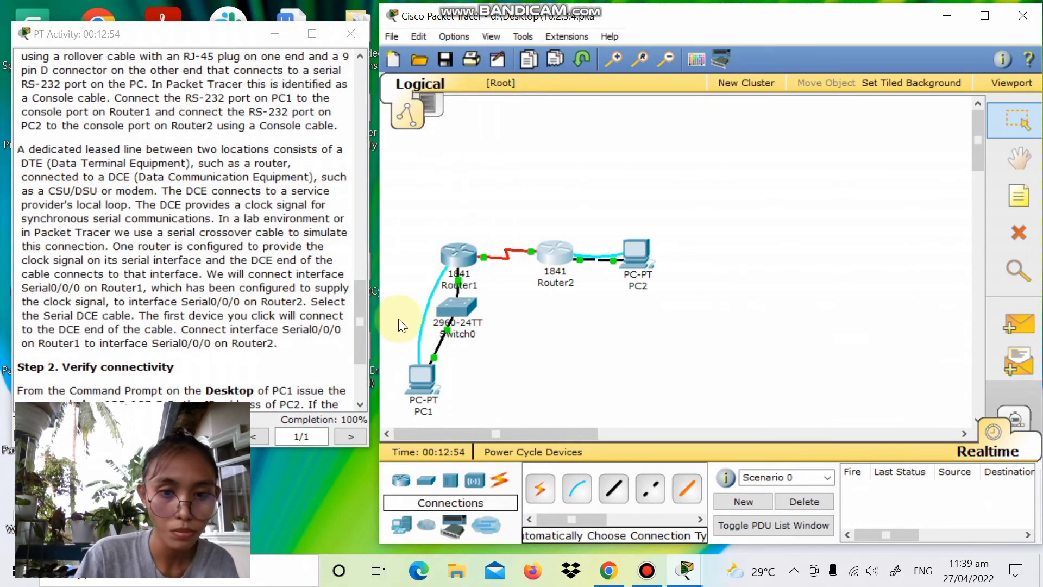
drag(363, 317, 370, 354)
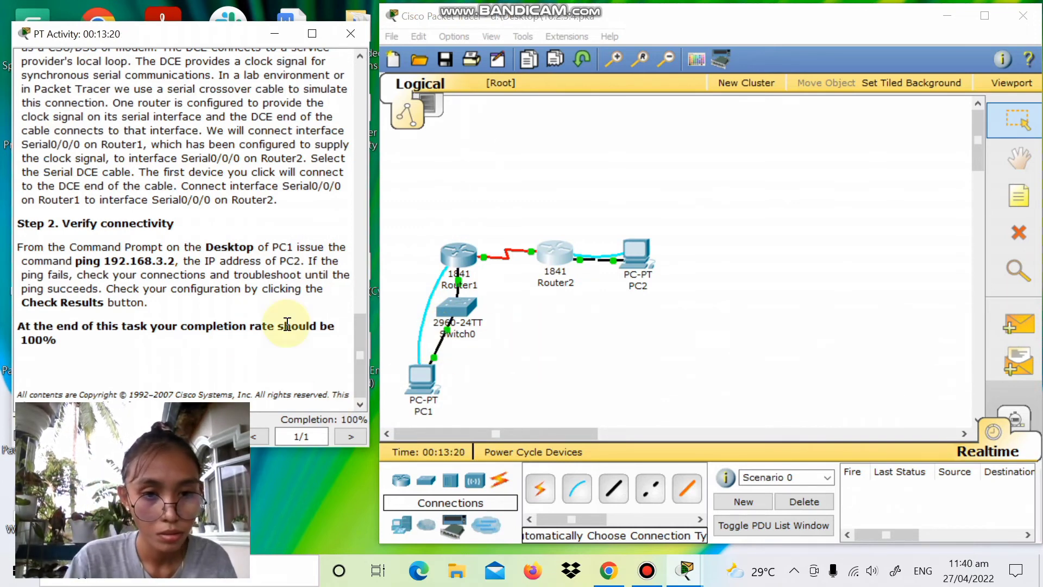
Open the Command Prompt on PC1, keeping the activity instructions in view beside it.
click(421, 391)
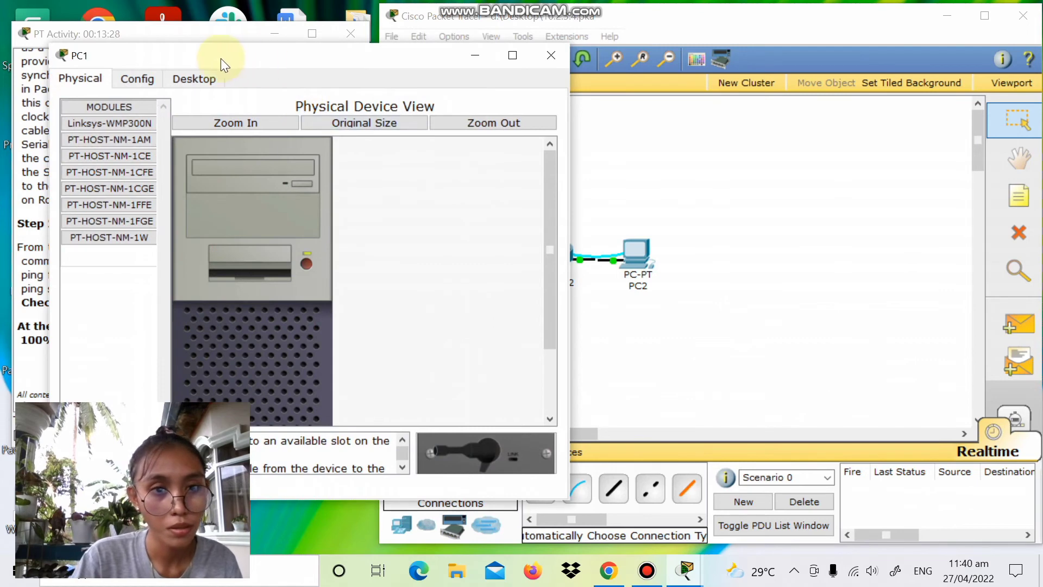
drag(212, 52, 529, 118)
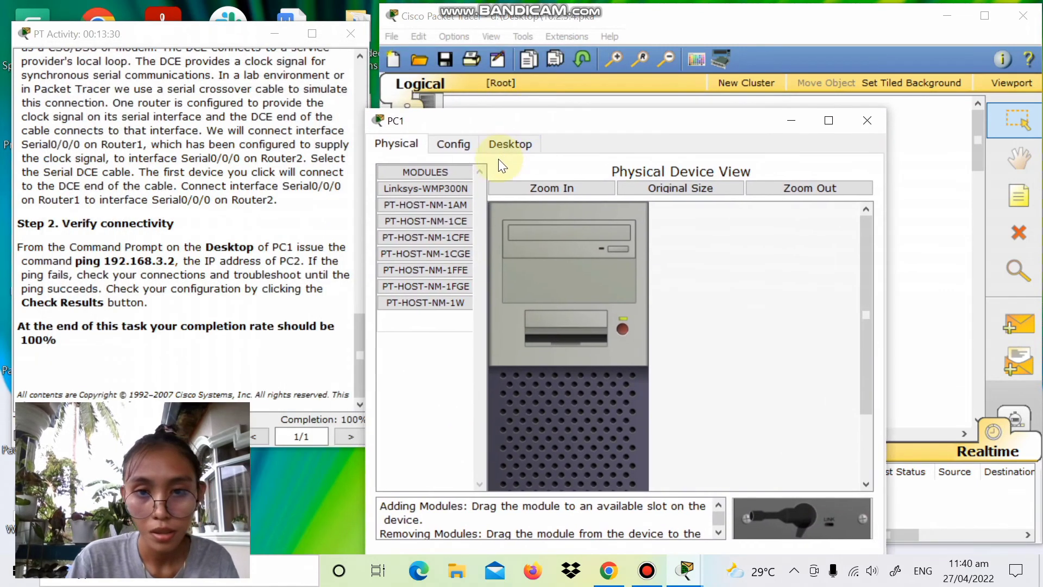
click(516, 144)
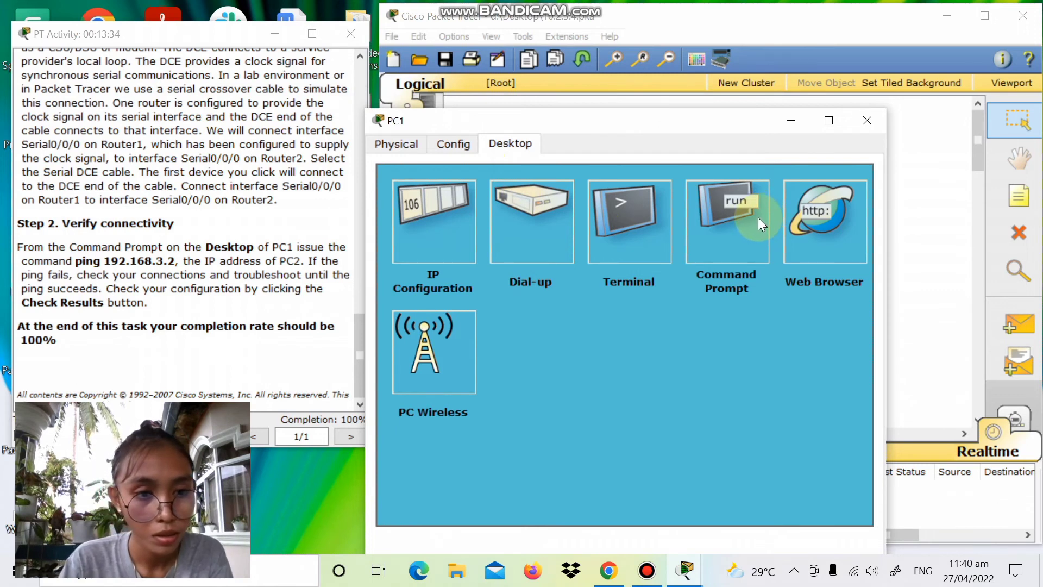
click(715, 233)
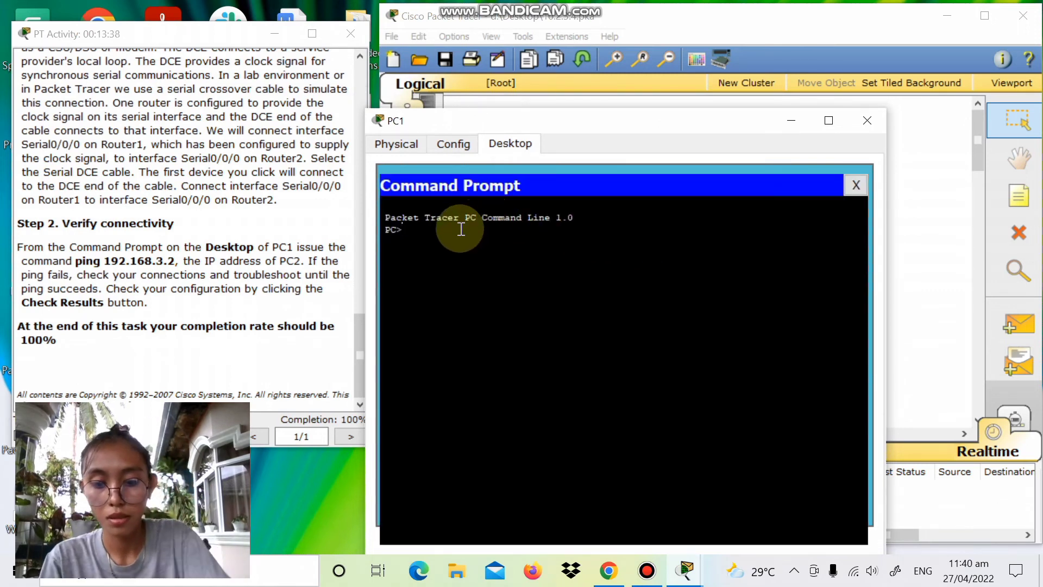
Test connectivity from PC1 to PC2 with ping 192.168.3.2 and close PC1's window.
text(ping)
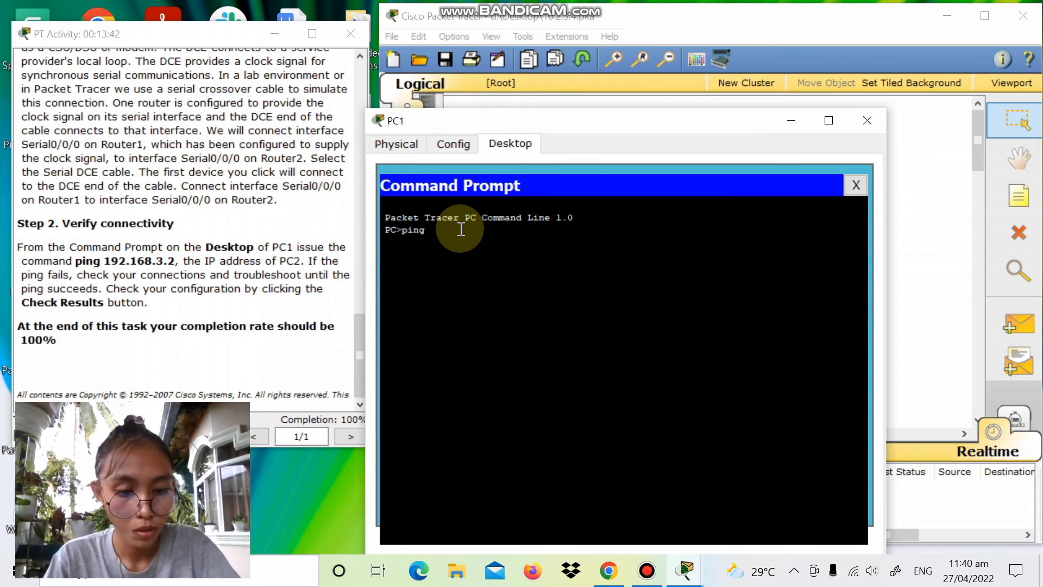
text( 192)
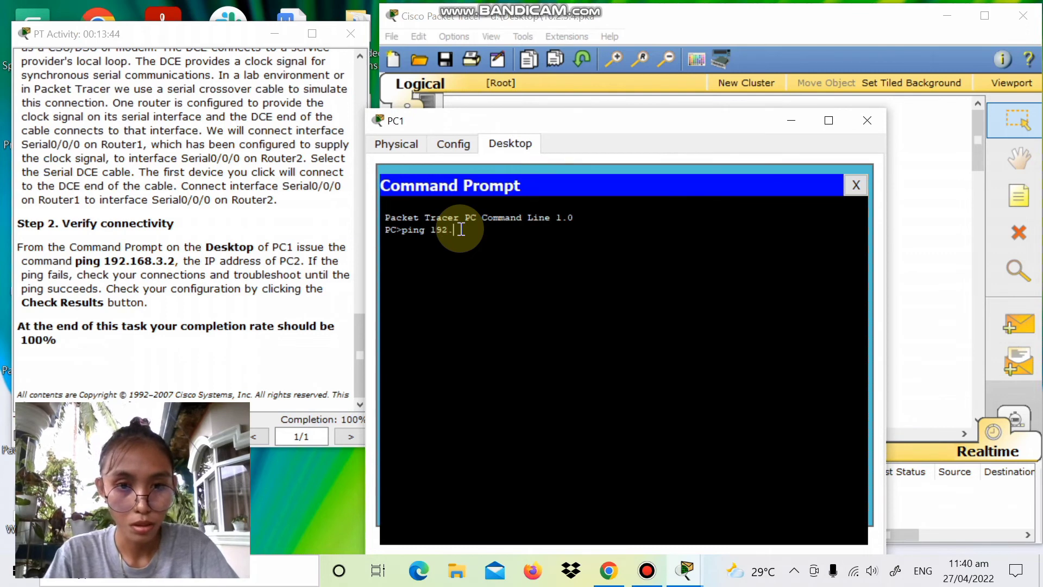
text(.)
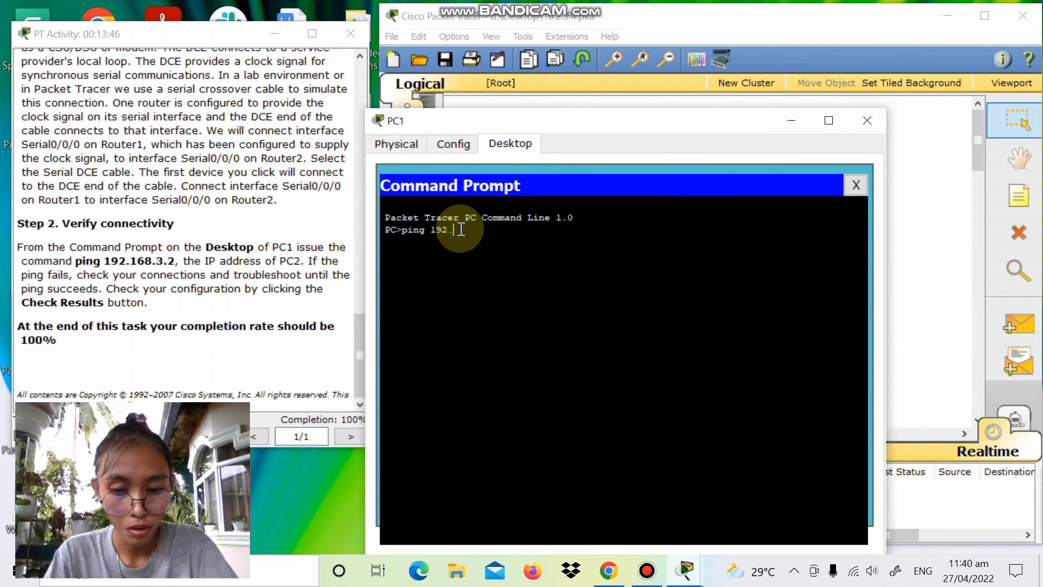
text(168.)
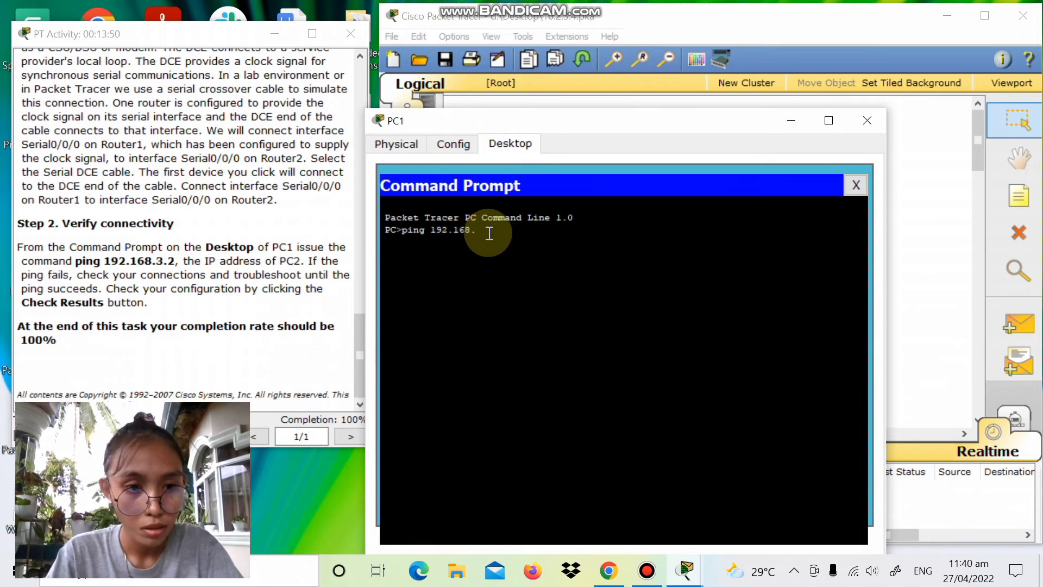
text(3.)
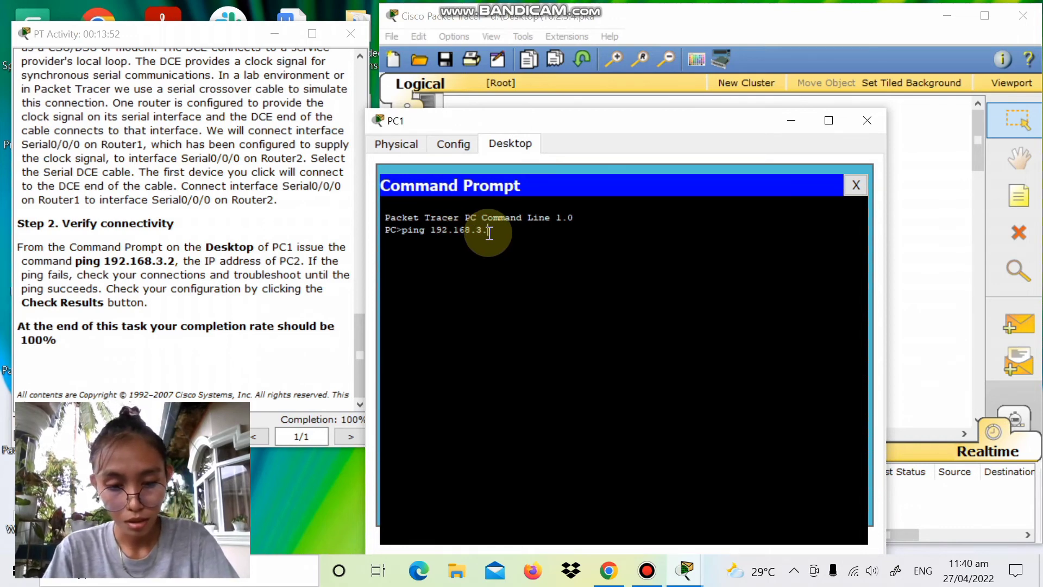
text(2)
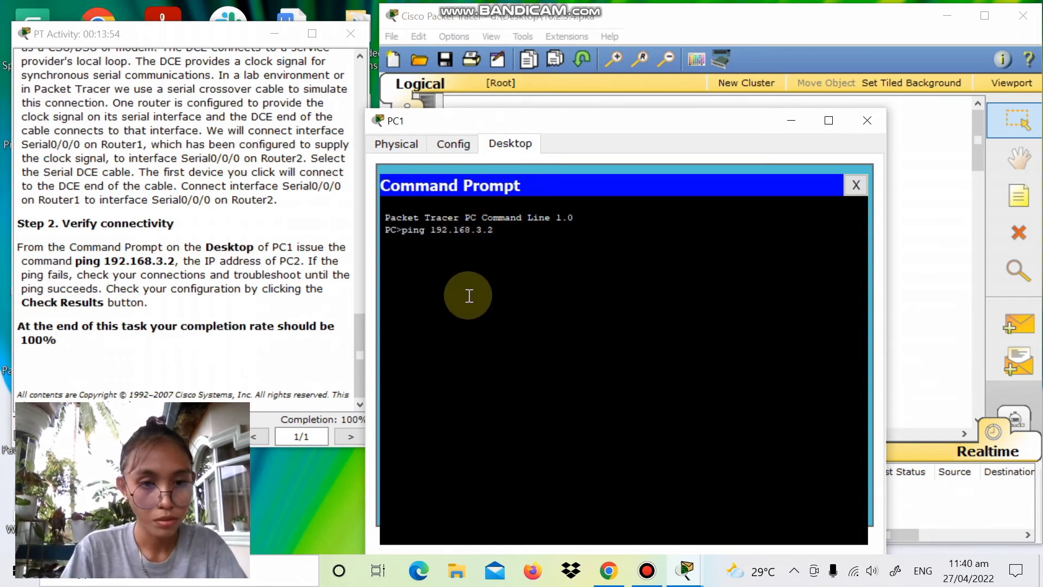
key(Return)
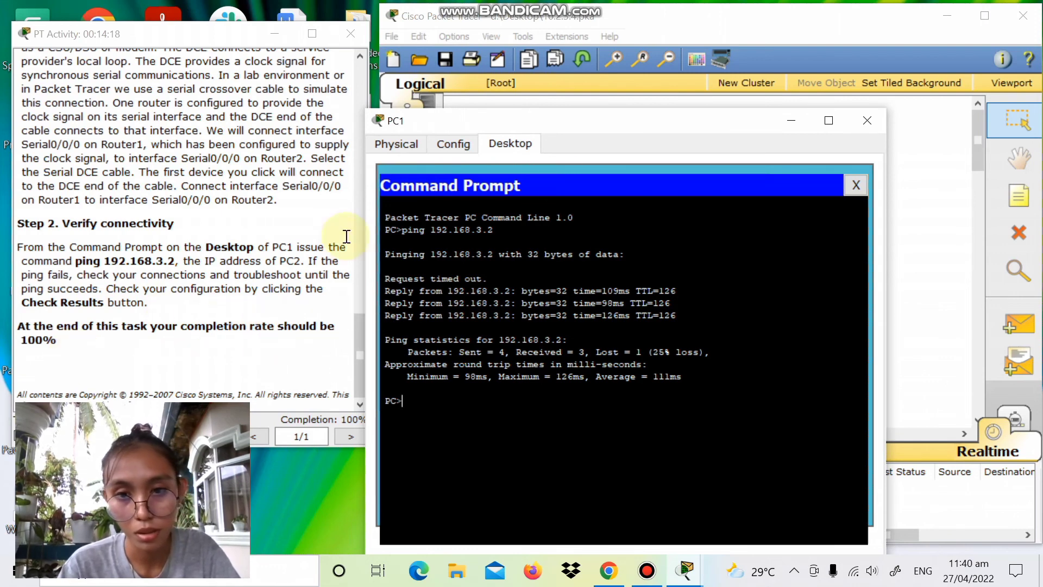
click(867, 120)
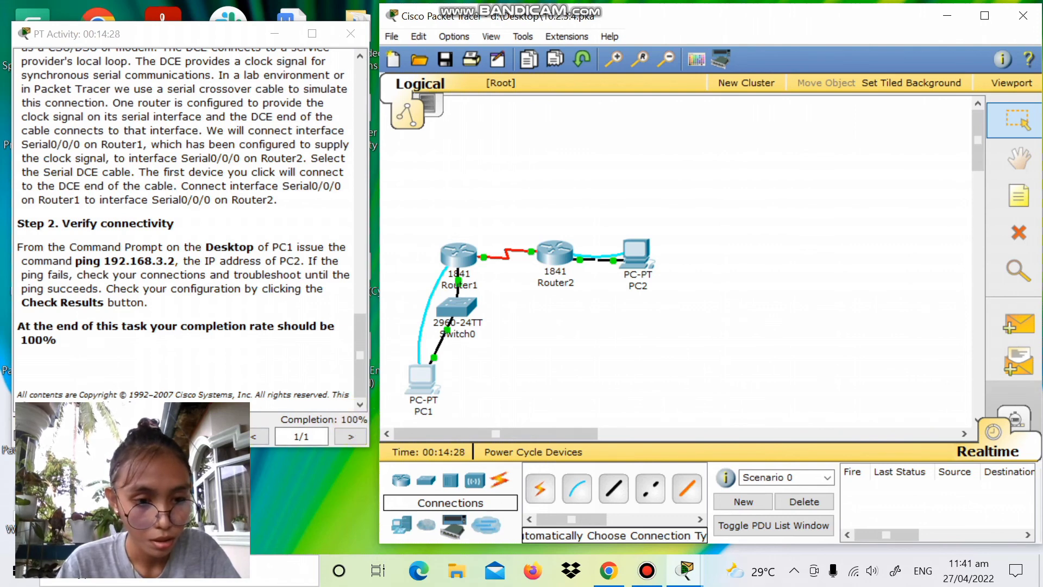
Check the activity results, reviewing the assessment items and connectivity tests, and return to the topology.
click(97, 437)
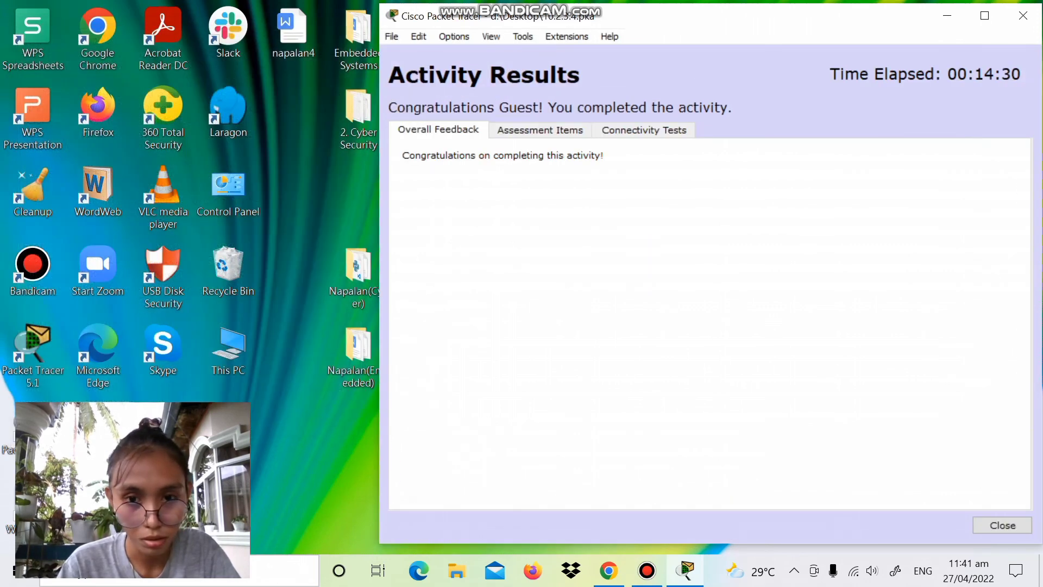
click(552, 126)
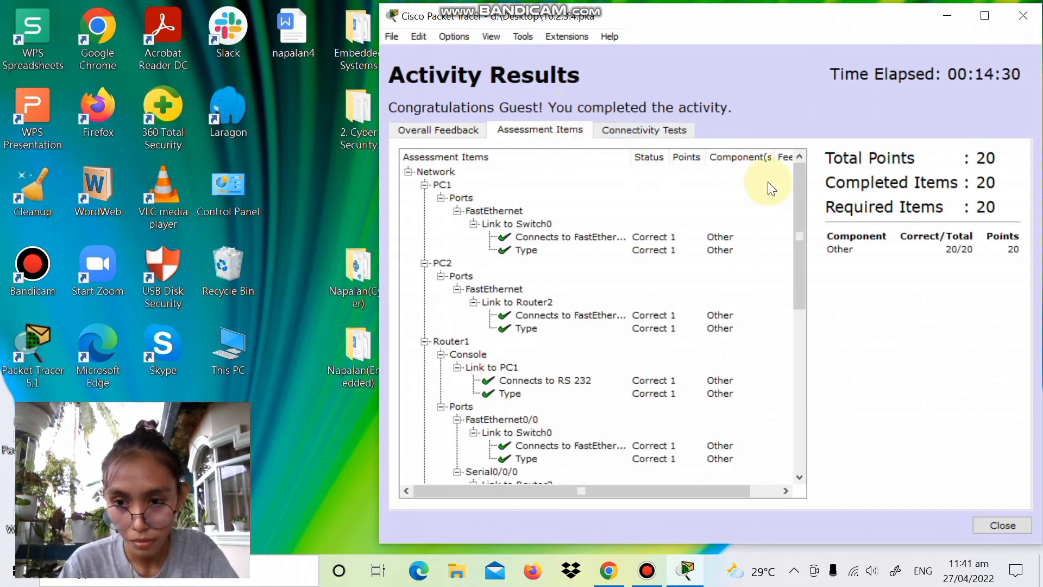
drag(798, 226, 807, 266)
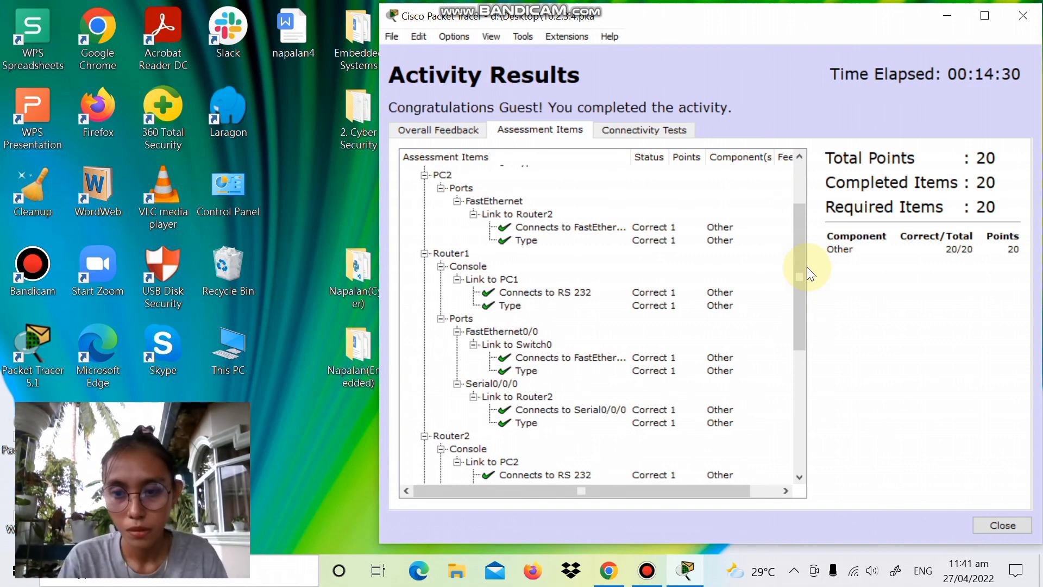
drag(796, 273, 787, 208)
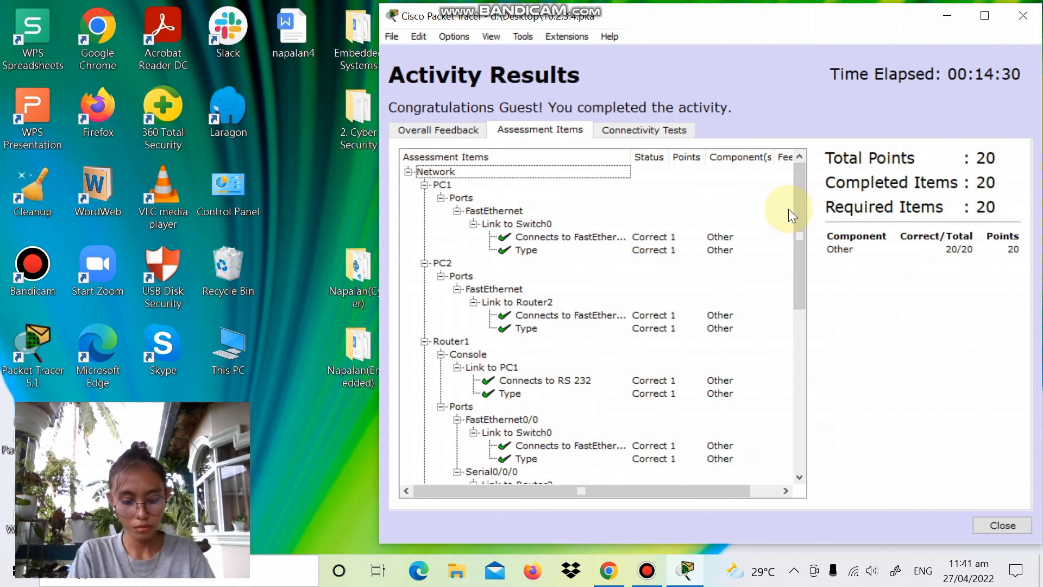
click(628, 128)
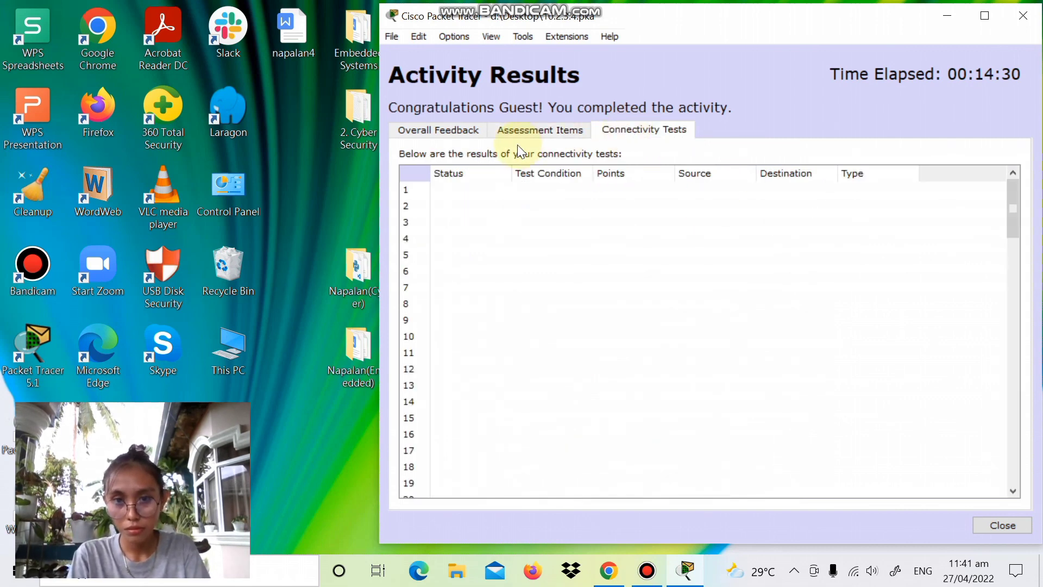
click(526, 132)
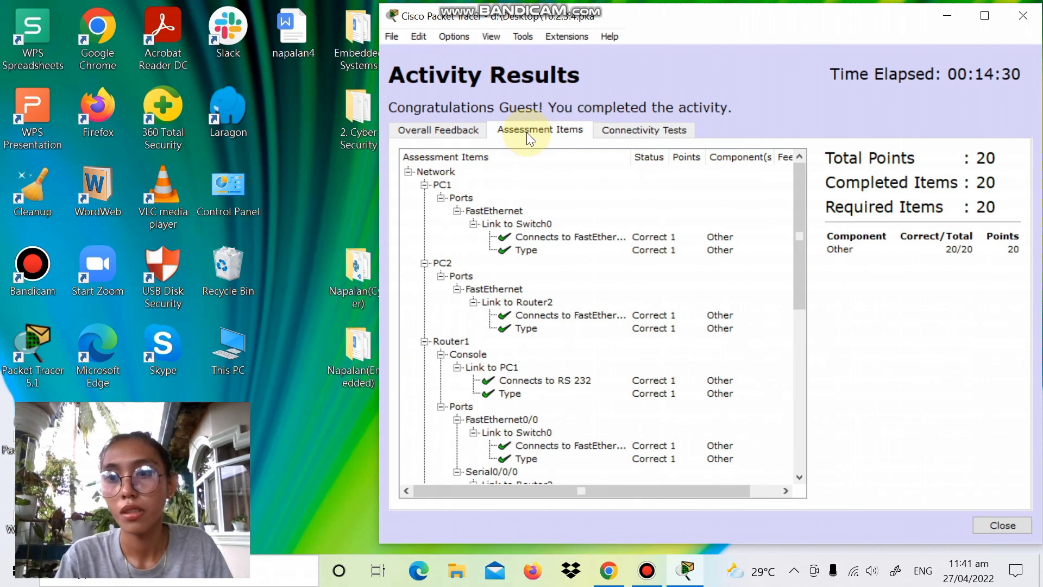
click(1024, 17)
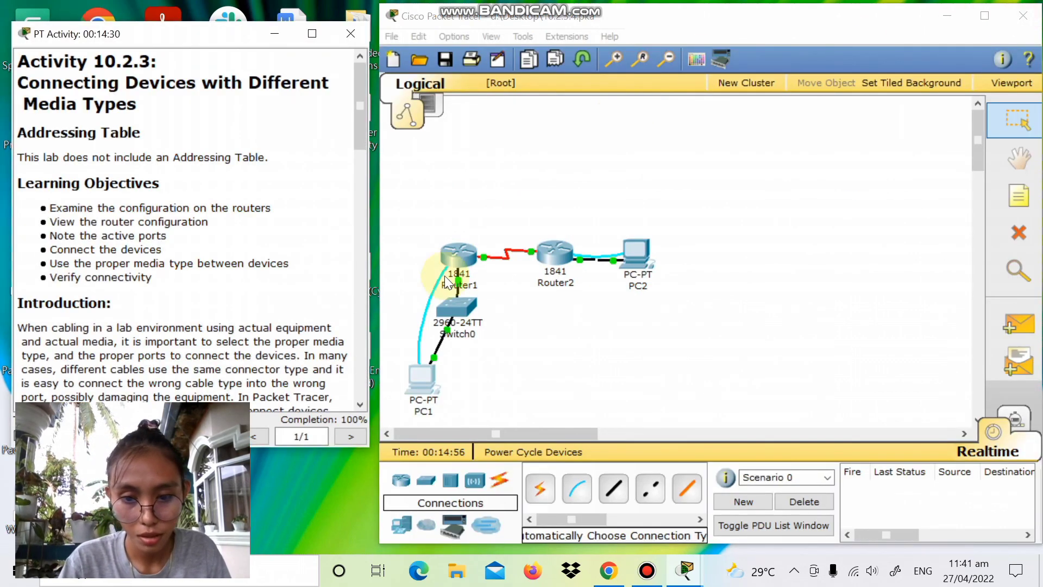
click(649, 579)
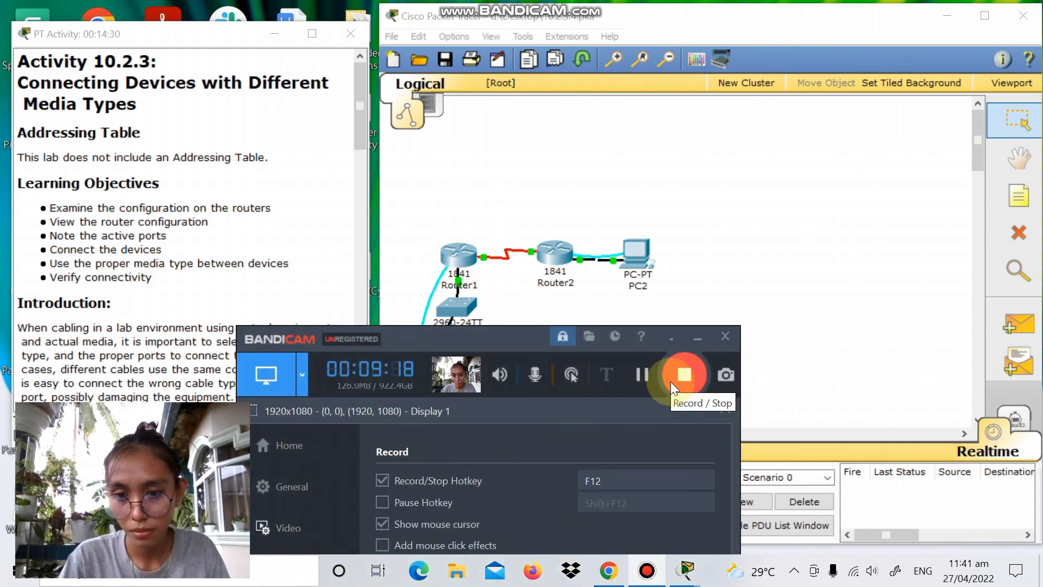